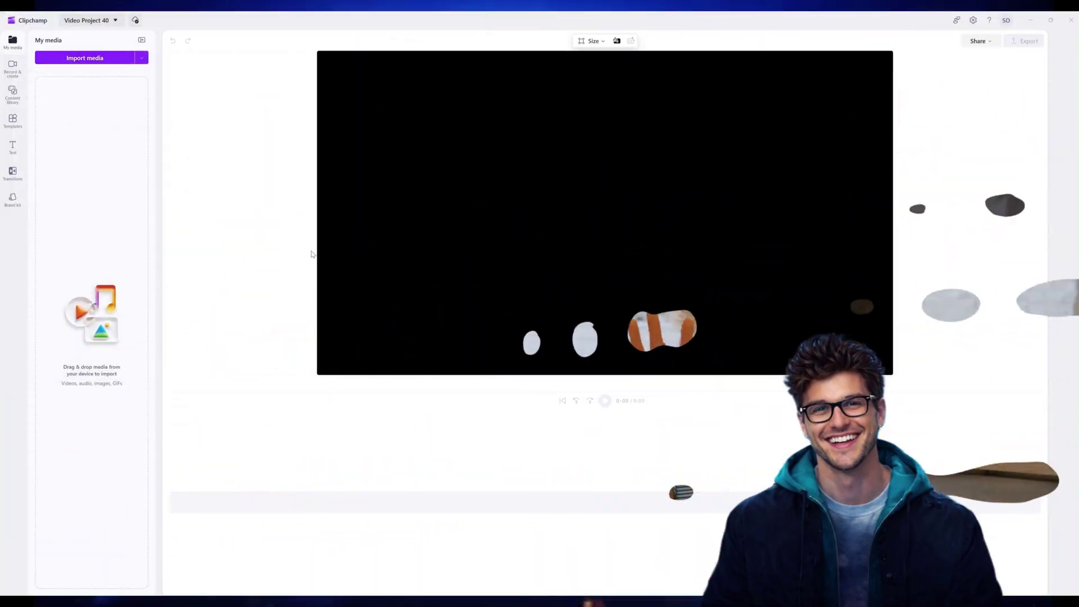
Step: Import the Influencer Loves This Lipstick video from the Examples folder and place it at the start of the timeline
click(89, 58)
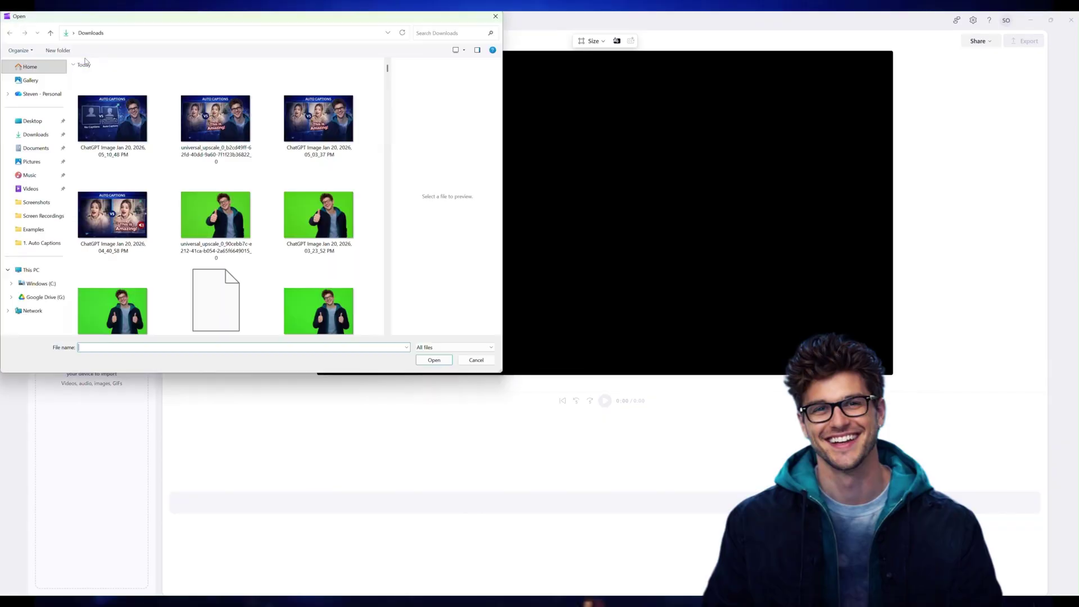
click(33, 230)
click(230, 107)
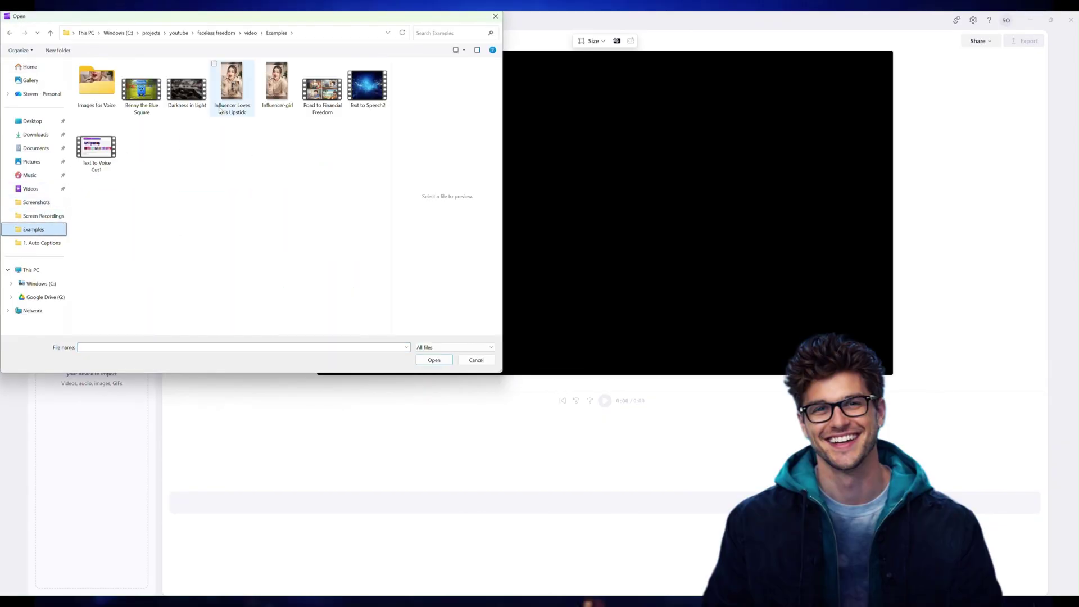
click(434, 360)
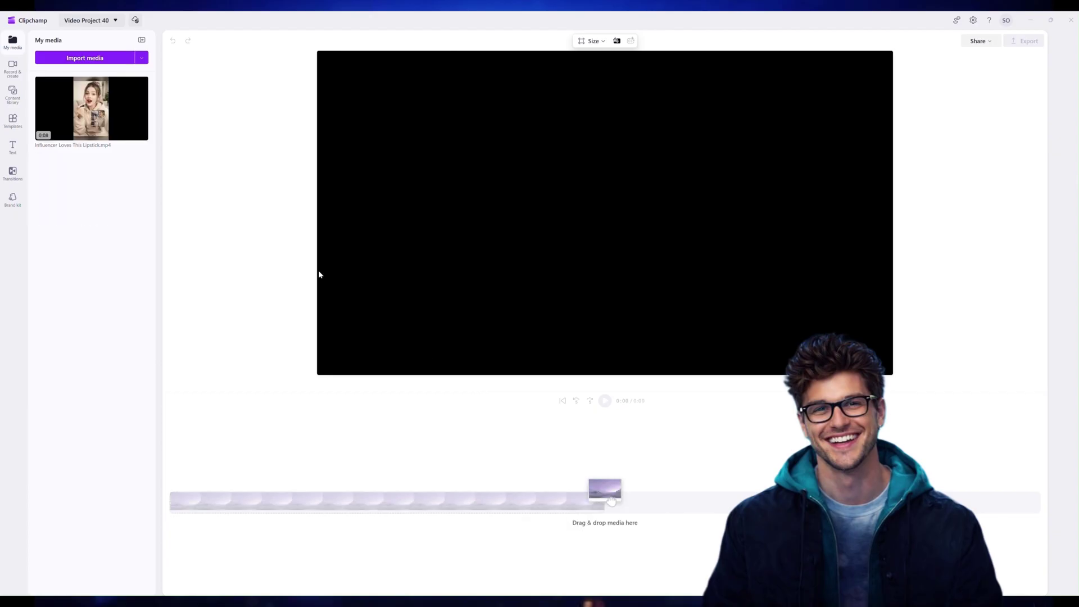
drag(90, 107, 219, 509)
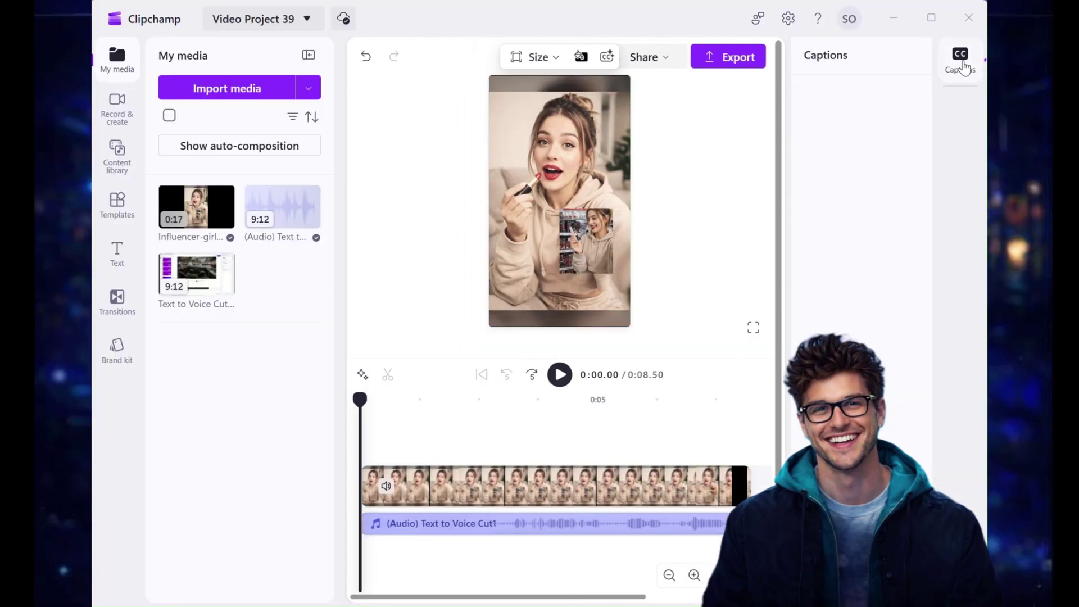
Step: Generate AI autocaptions for the project with English (United States) as the transcription language, leaving the profanity filter off
click(962, 62)
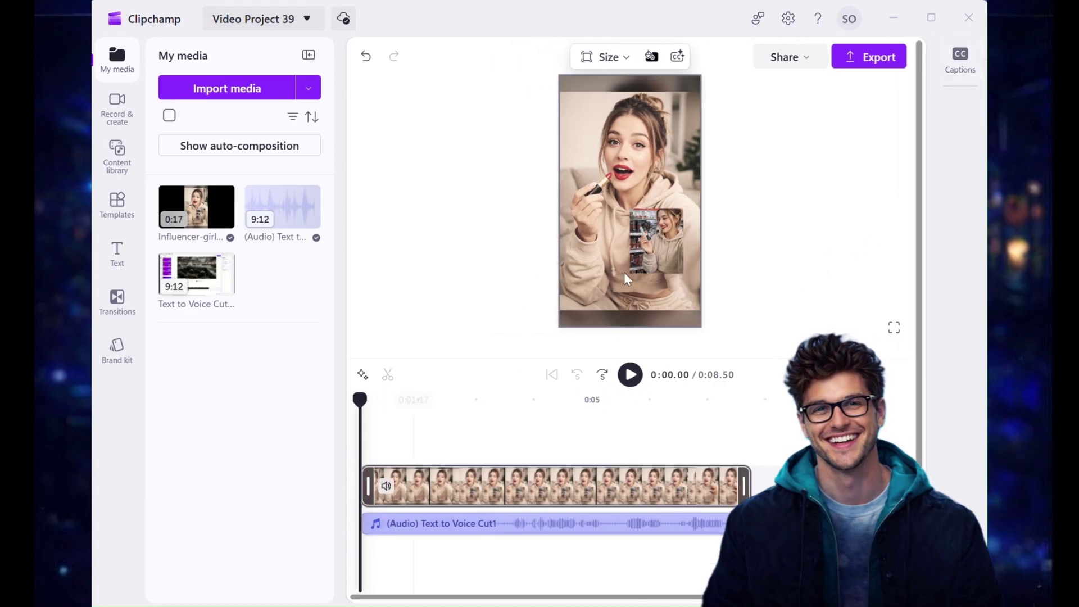
click(956, 59)
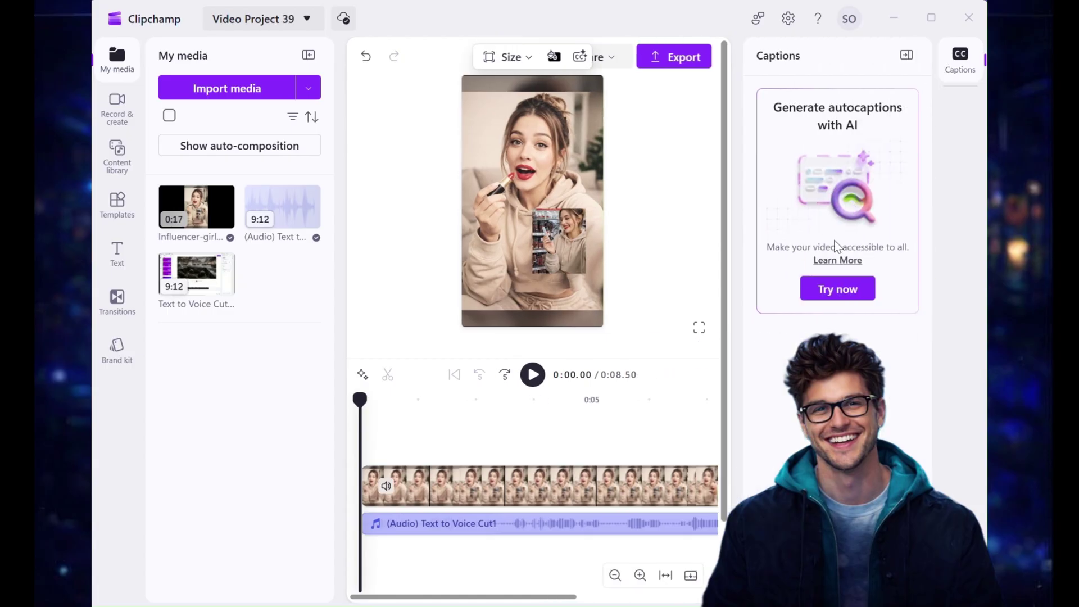
click(826, 288)
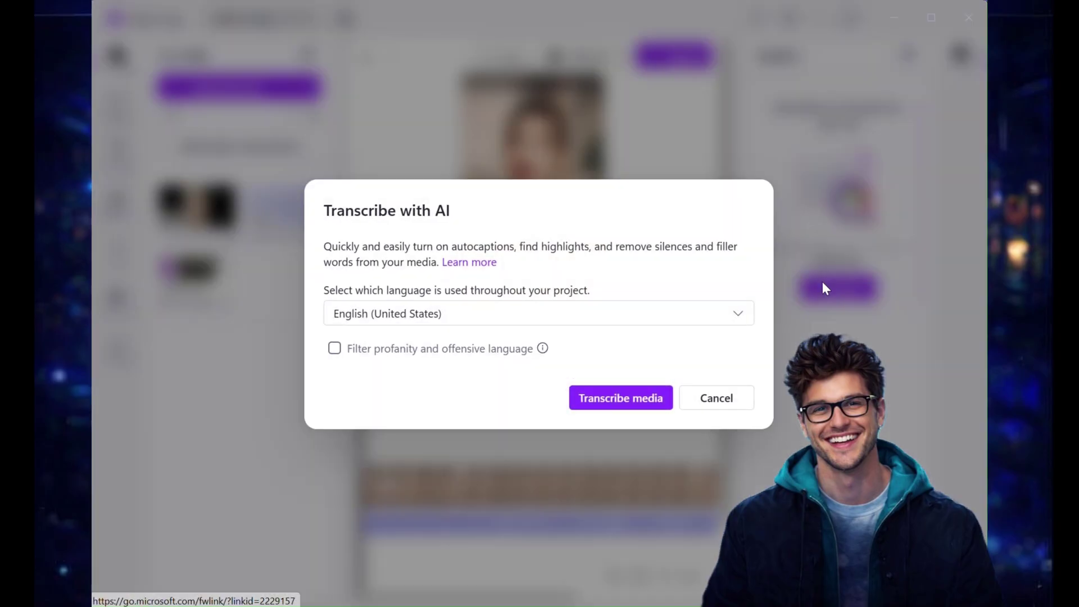
click(734, 317)
scroll(650, 376, down, 2)
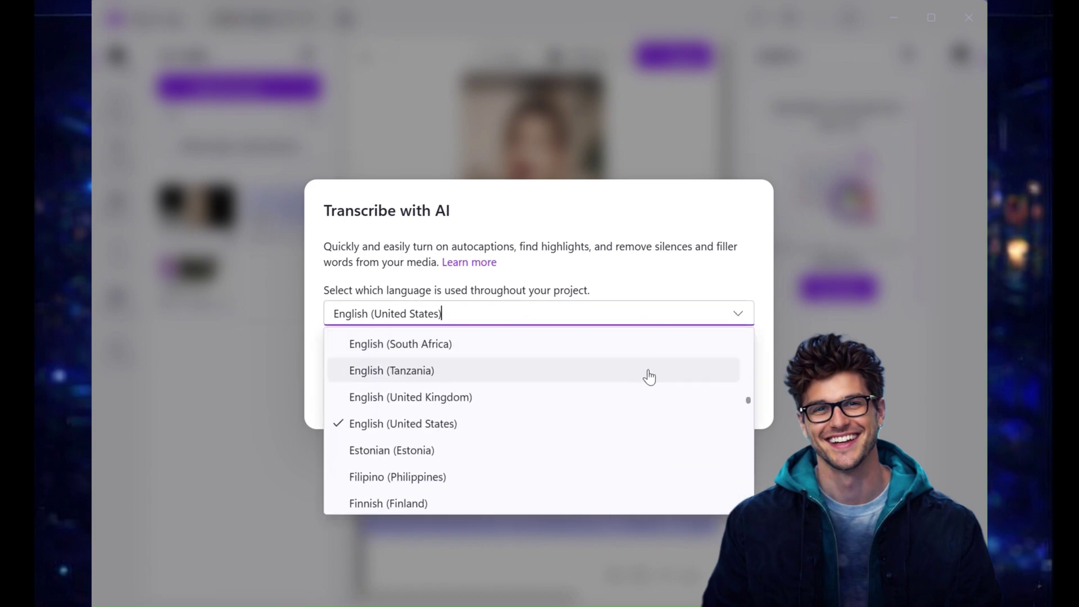
scroll(649, 377, down, 2)
scroll(618, 371, up, 4)
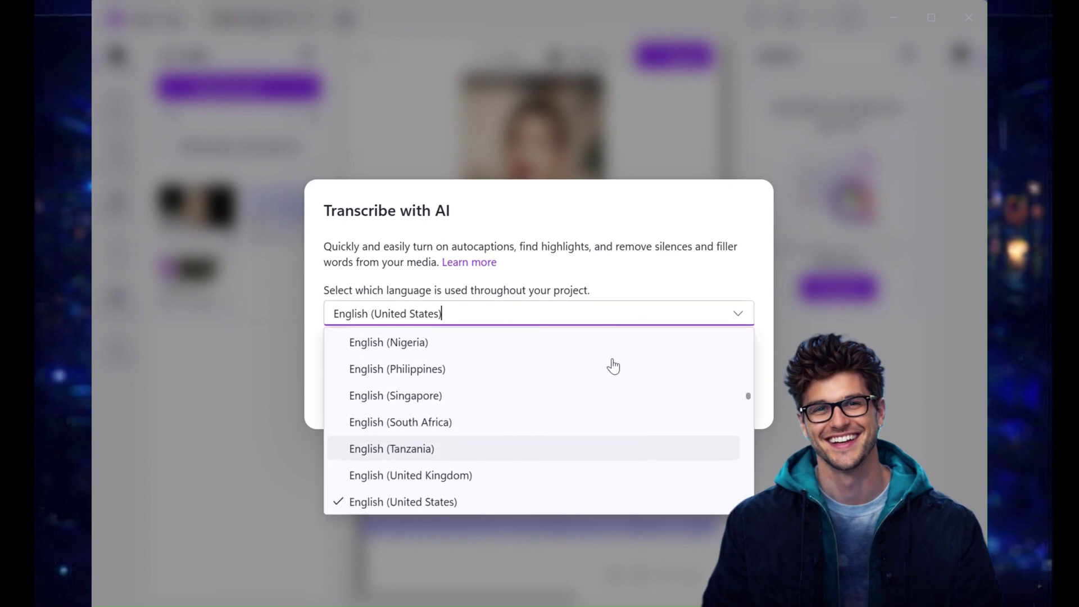
click(477, 309)
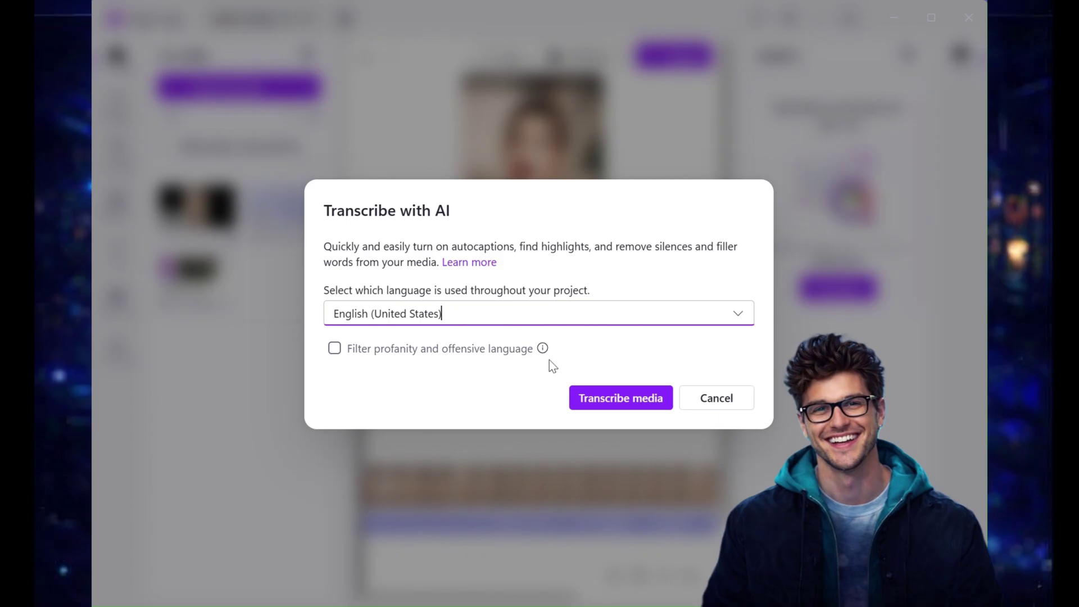
click(627, 404)
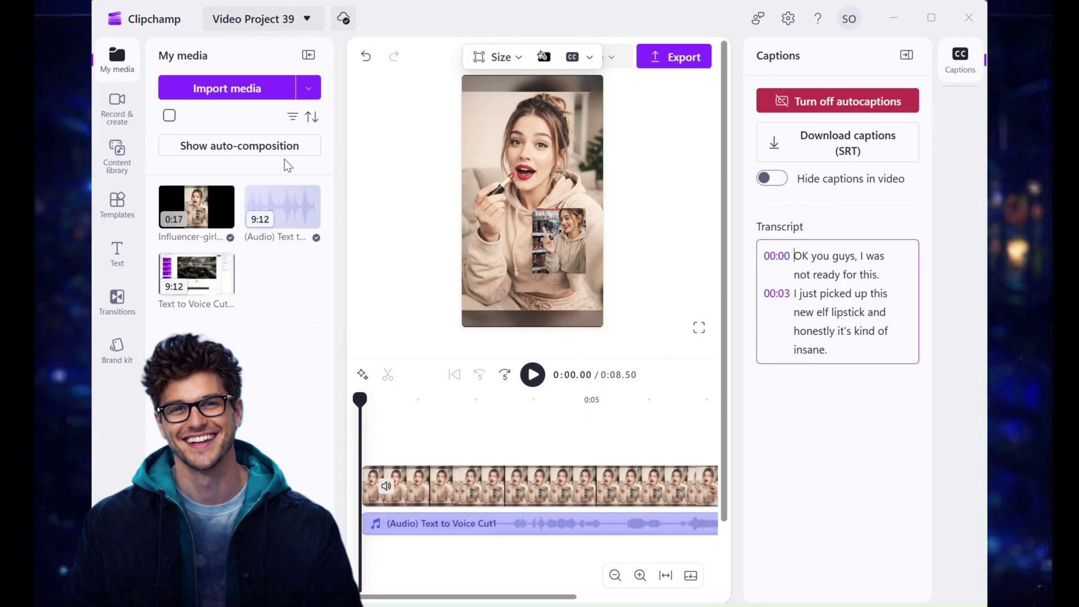
Step: Play the video from the beginning to preview the generated captions
click(533, 375)
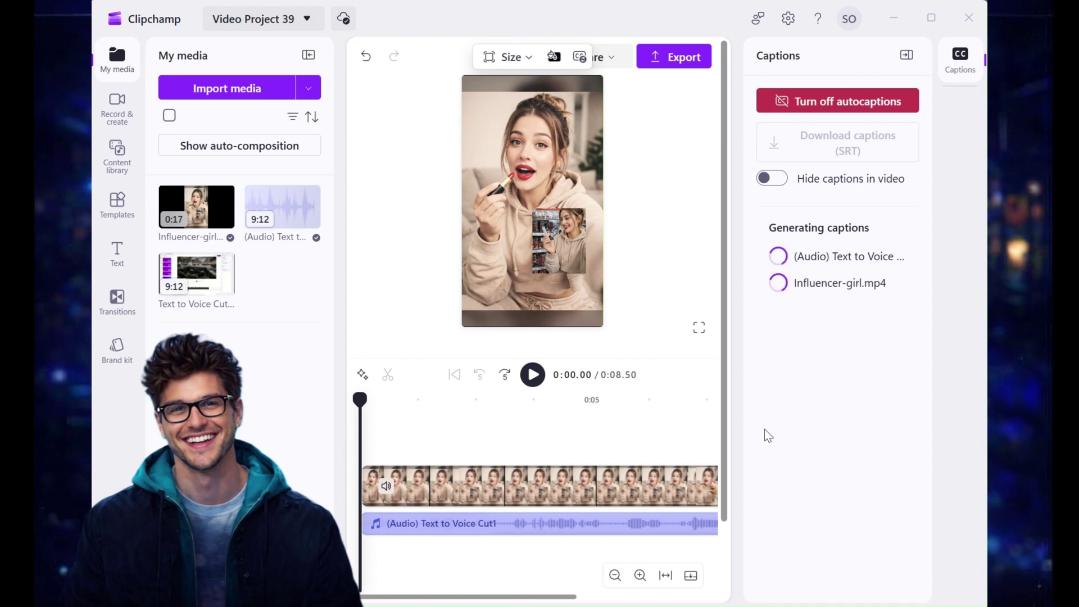
click(534, 377)
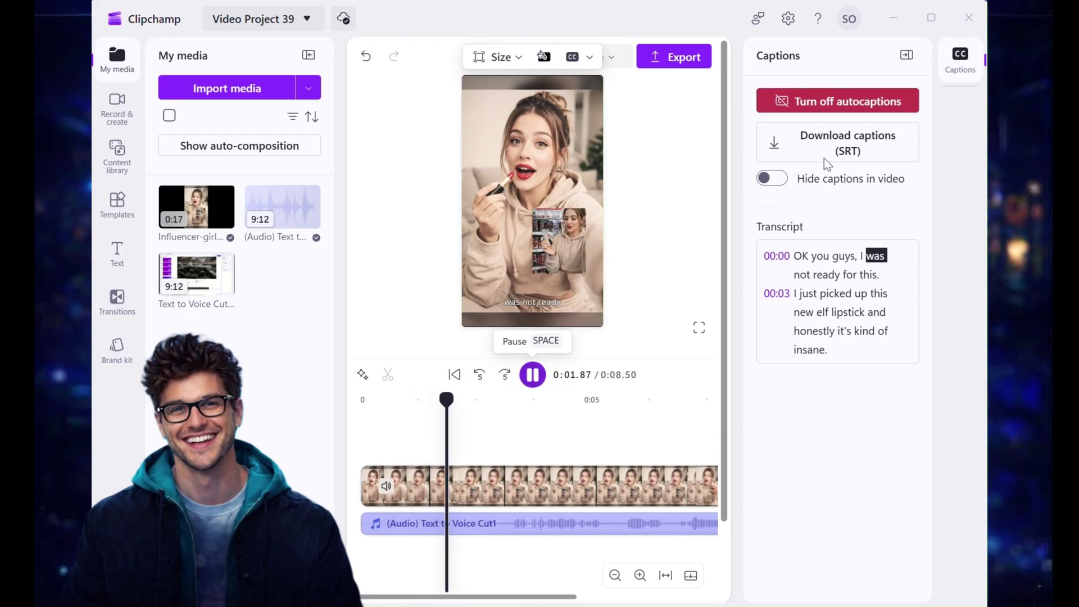
click(935, 23)
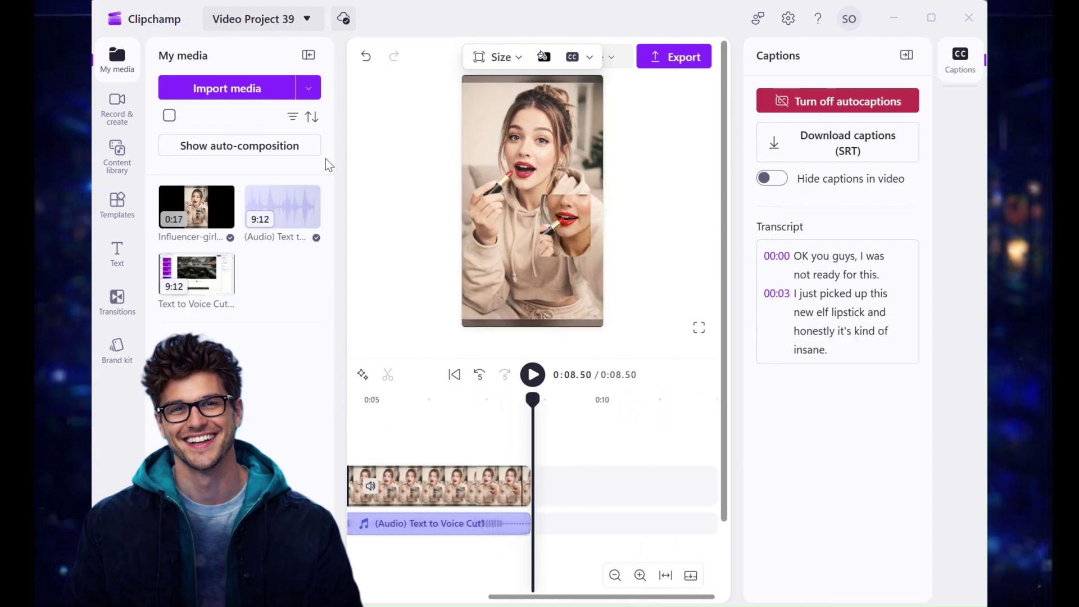
Step: Hide the media list, select the "this new elf" caption at 0:05.66 and turn on its text shadow
click(117, 56)
click(254, 434)
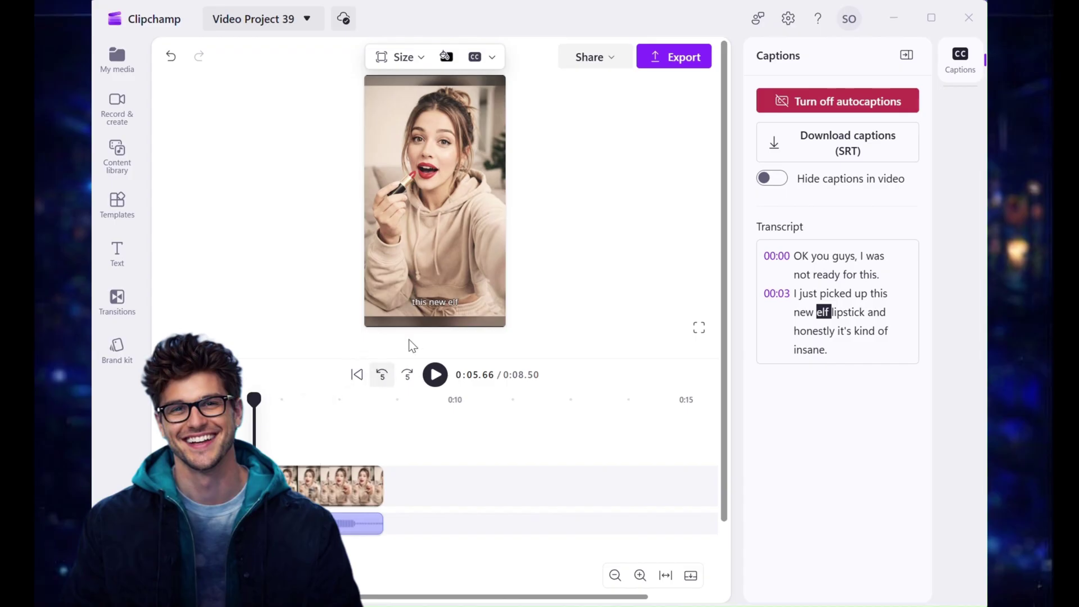
click(428, 302)
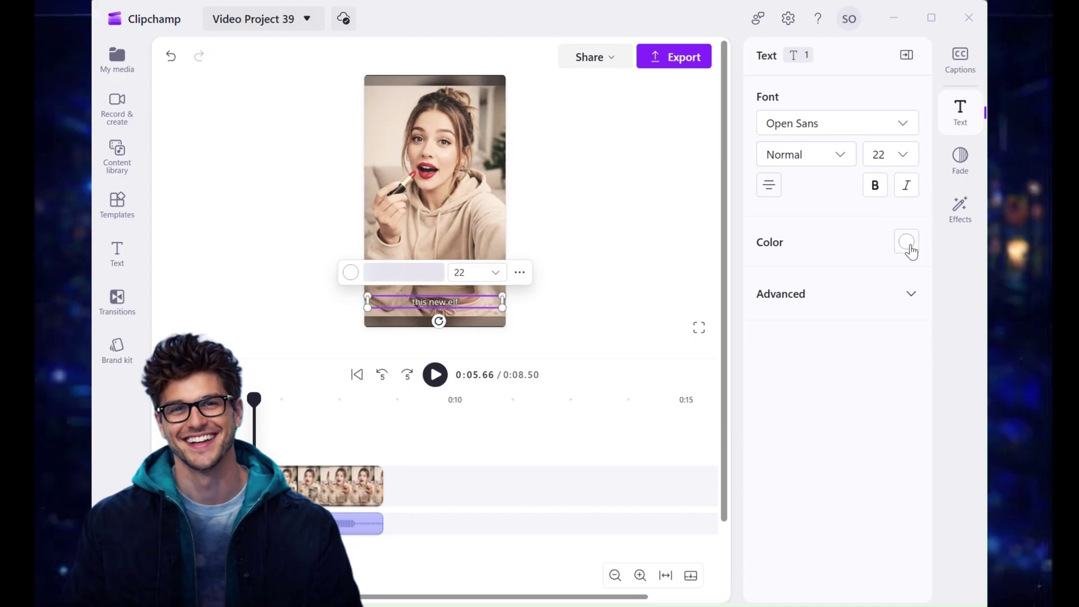
click(912, 297)
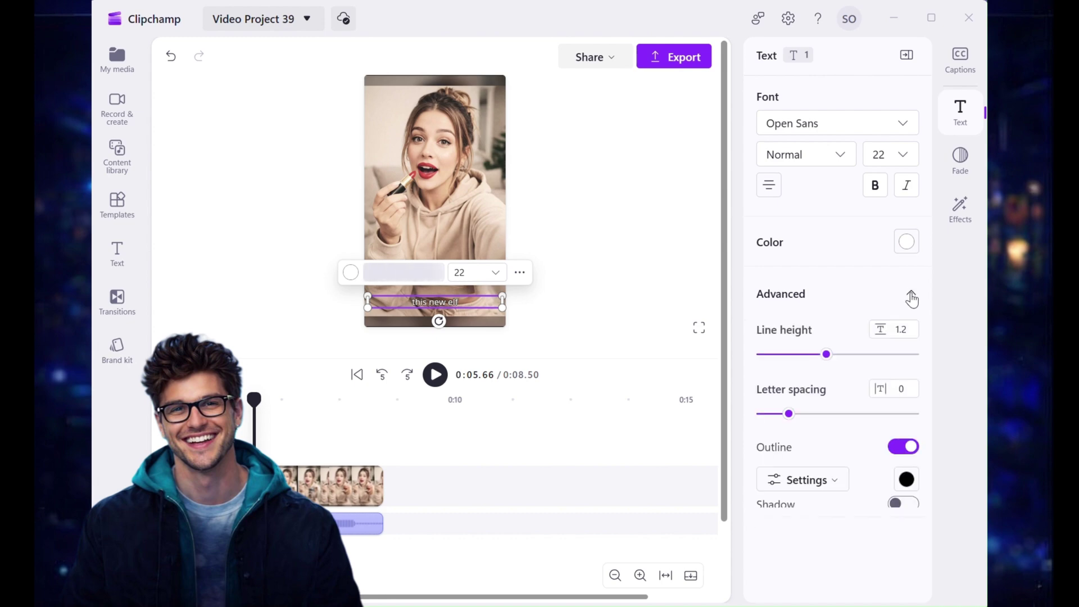
click(903, 506)
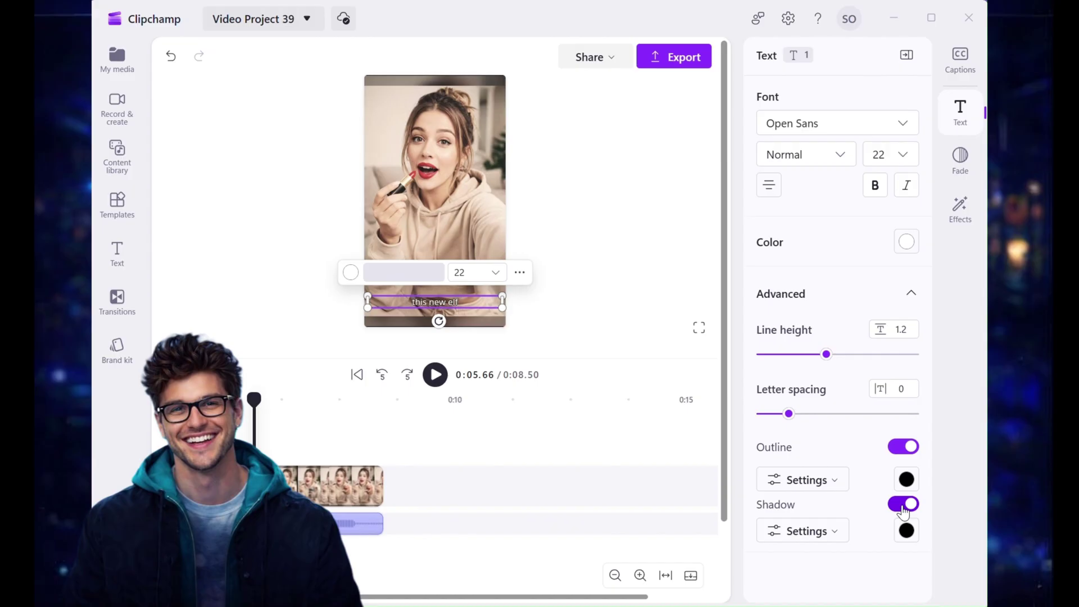
click(906, 294)
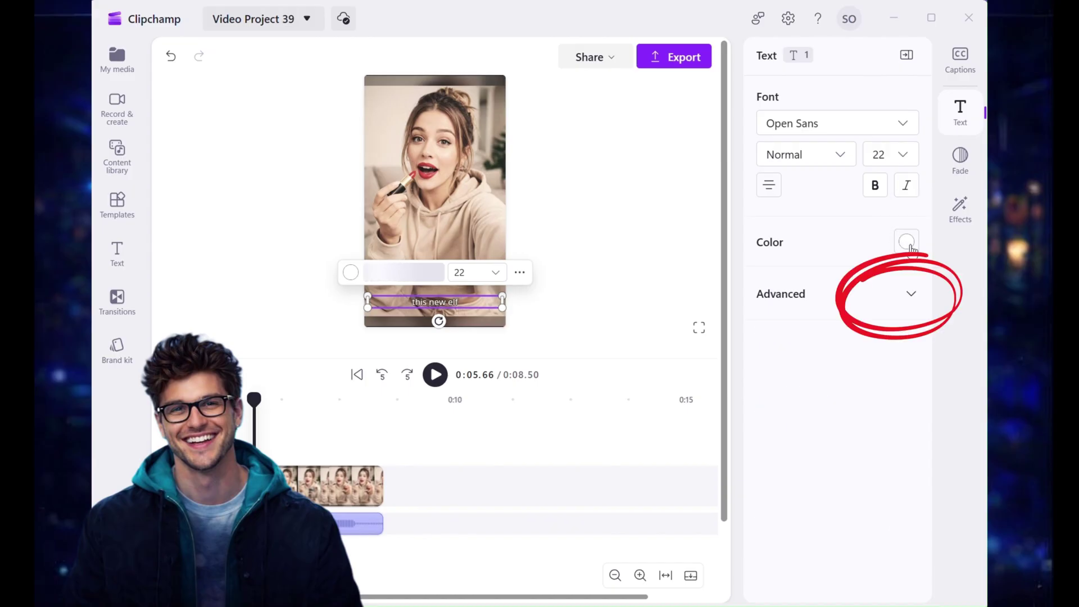
click(912, 297)
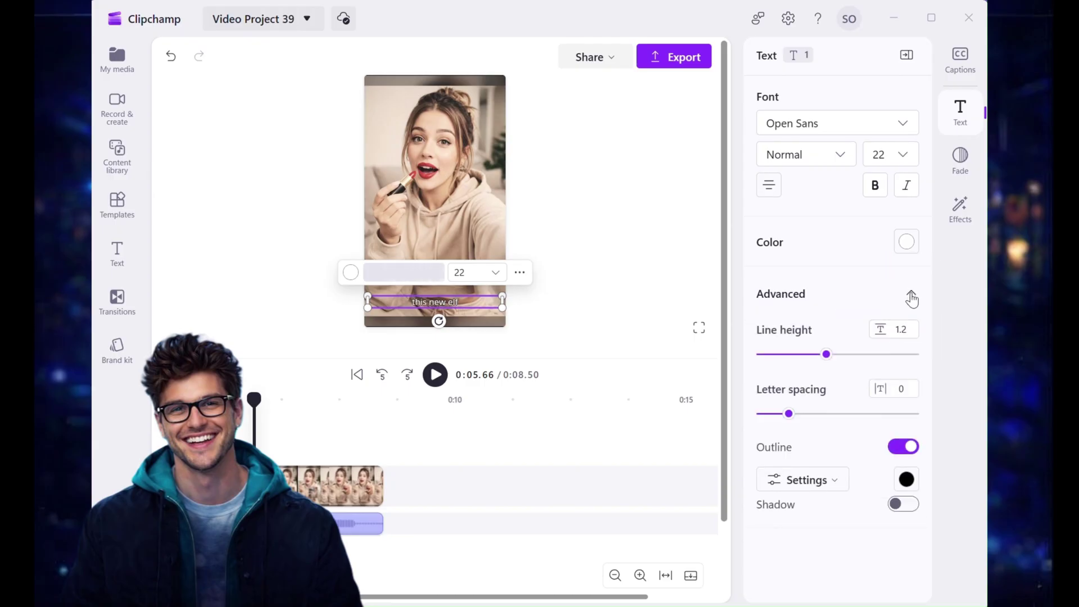
click(902, 505)
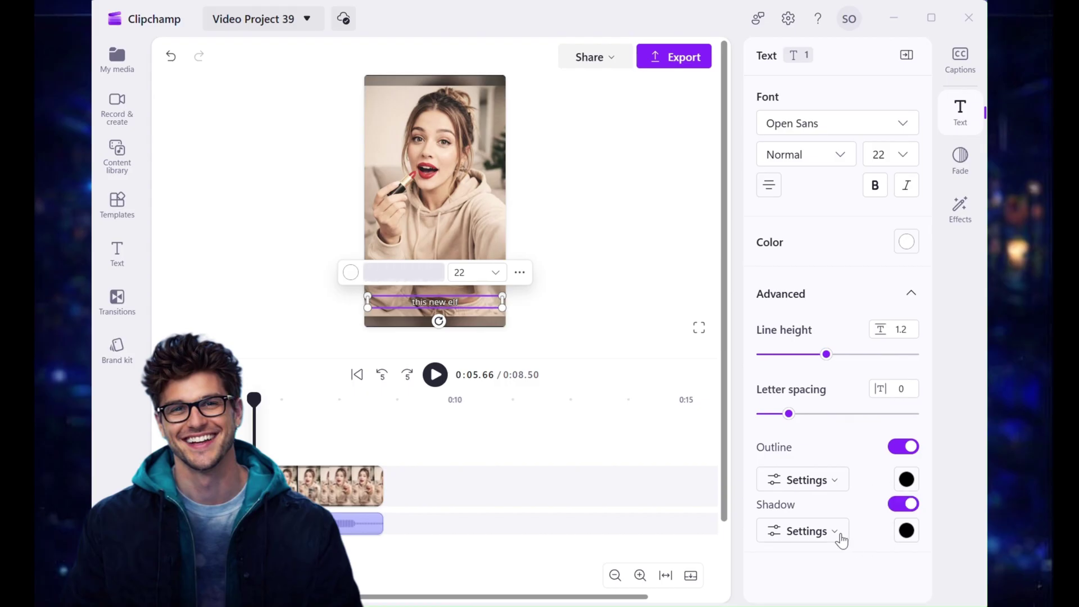
Step: Give the caption text the thickest preset outline in Dark Red (#BE0000) and make the text bold
click(834, 482)
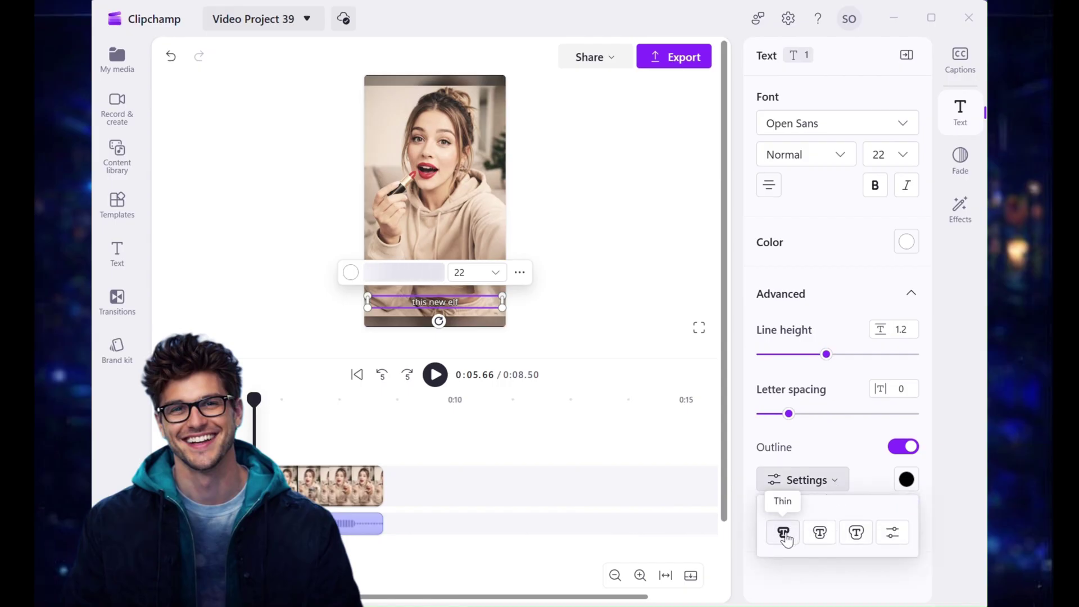
click(862, 533)
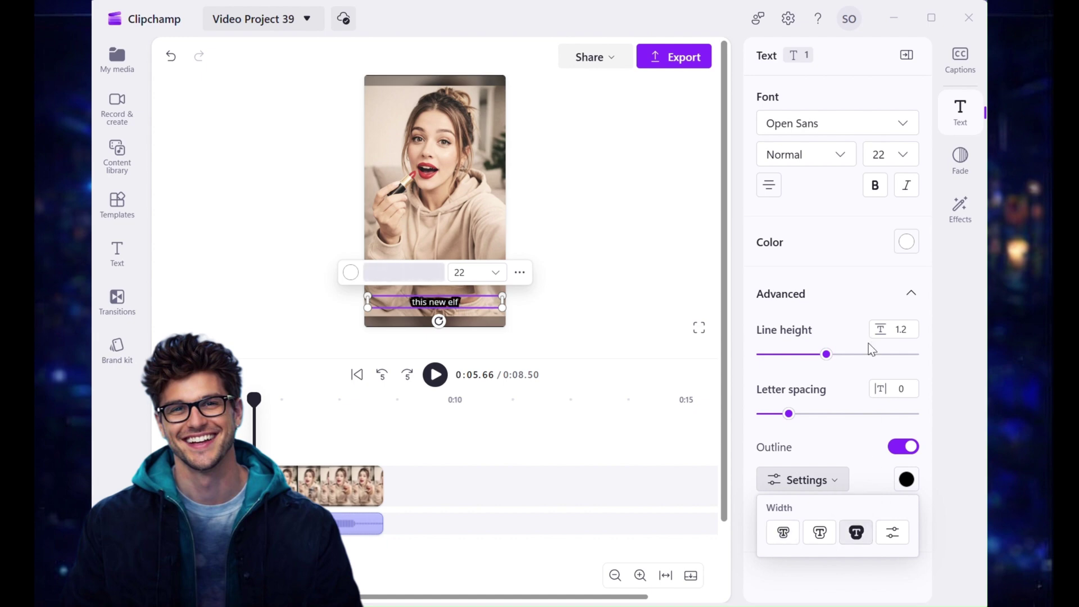
click(906, 481)
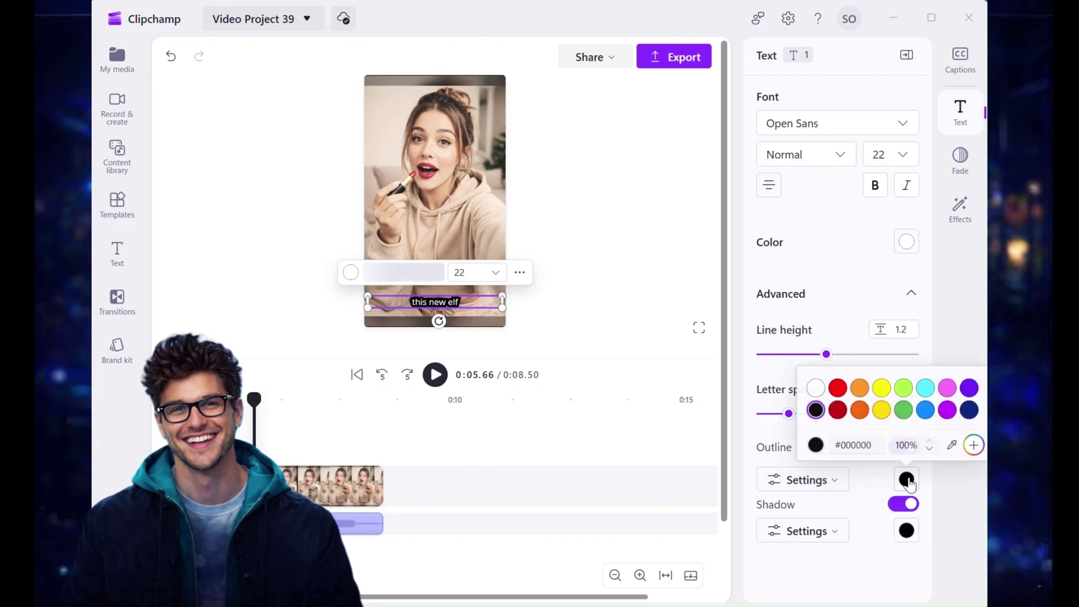
click(838, 411)
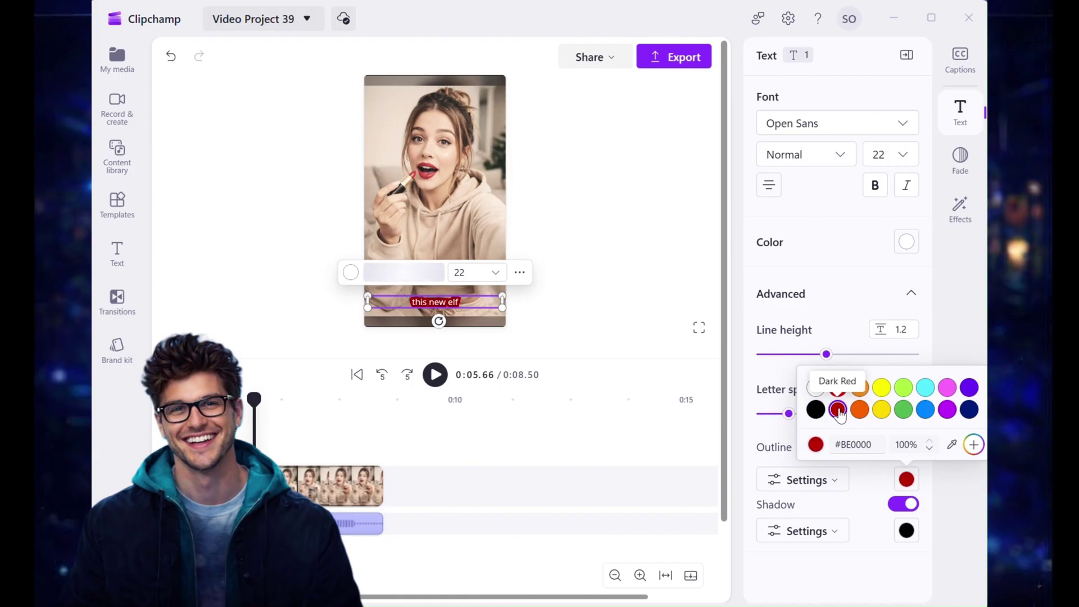
click(878, 186)
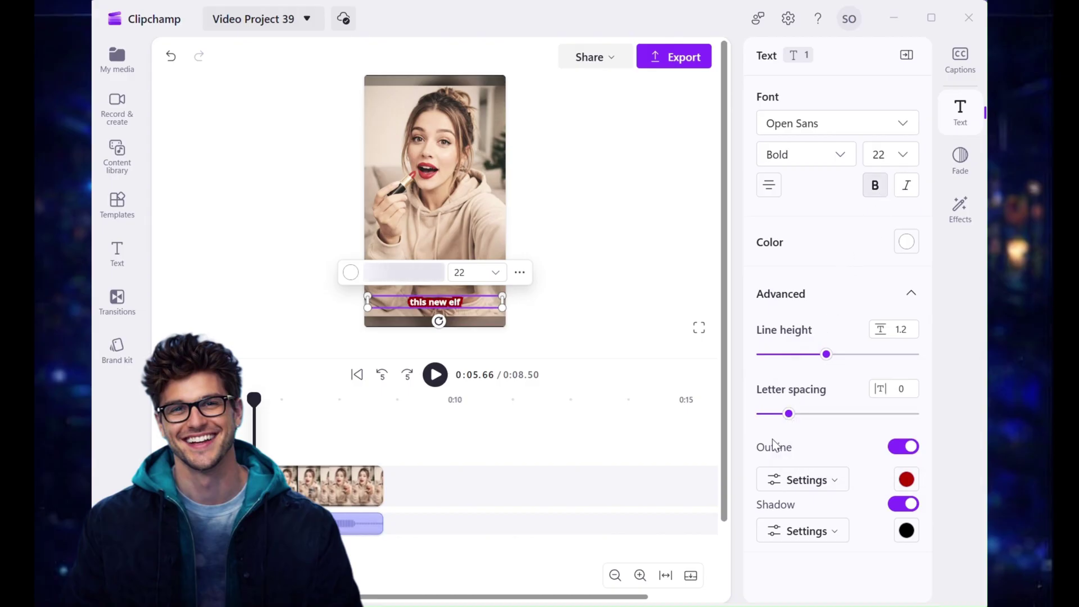
Step: Keep the caption's shadow black, set the shadow distance to Far, and deselect the caption
click(906, 531)
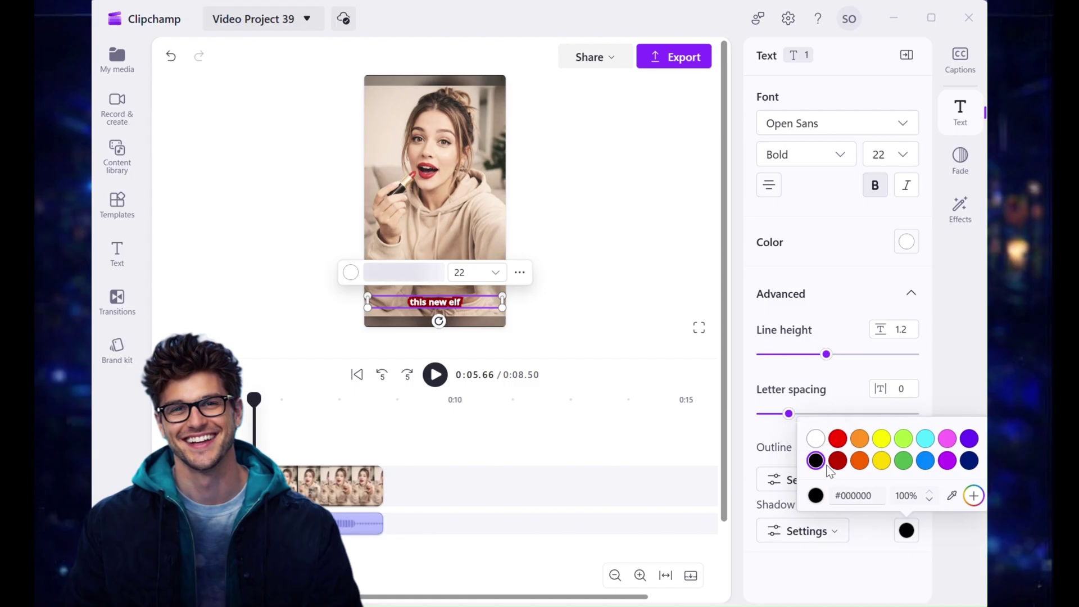
click(841, 532)
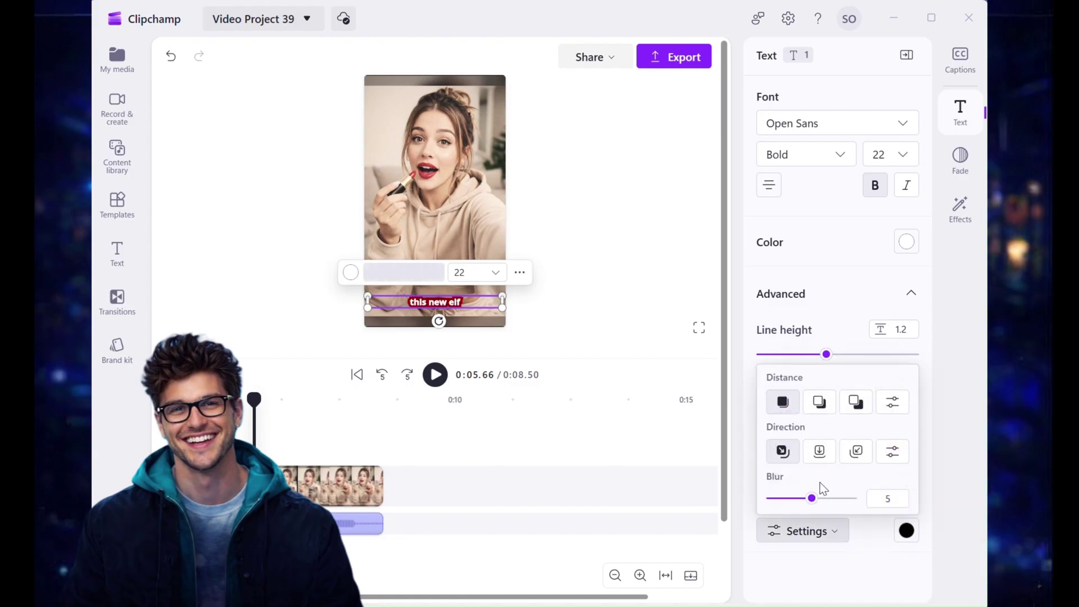
click(857, 402)
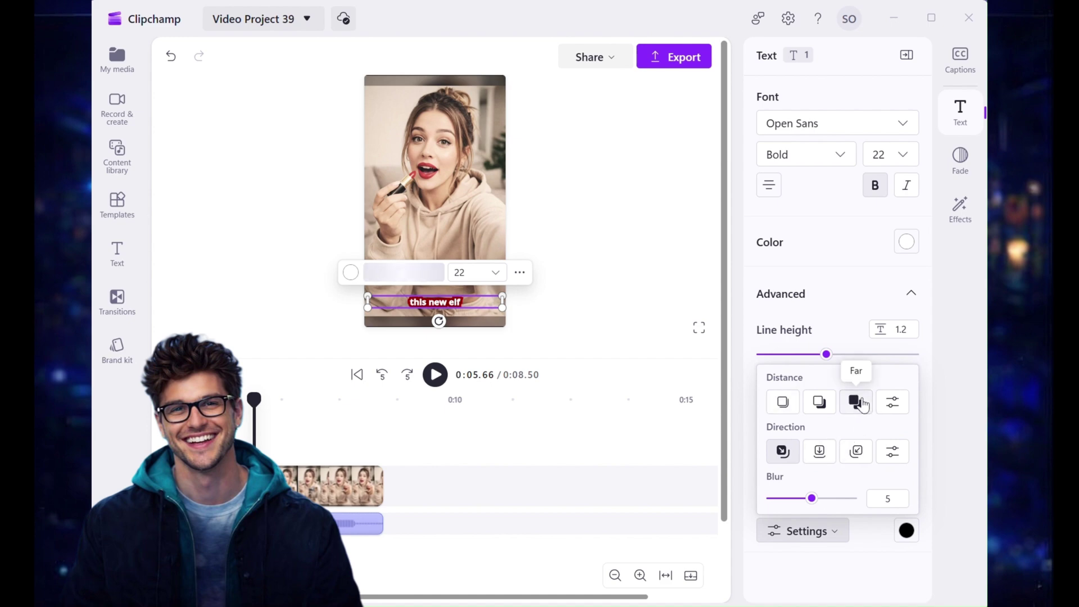
click(879, 564)
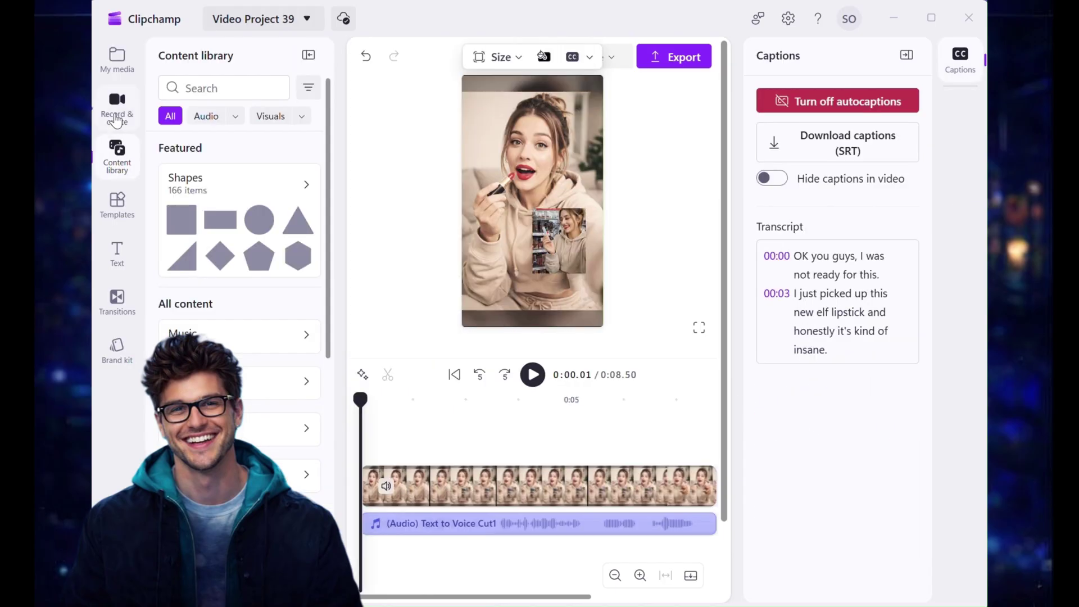
Step: Hide the content list and play the video from the start to preview the restyled captions
click(116, 120)
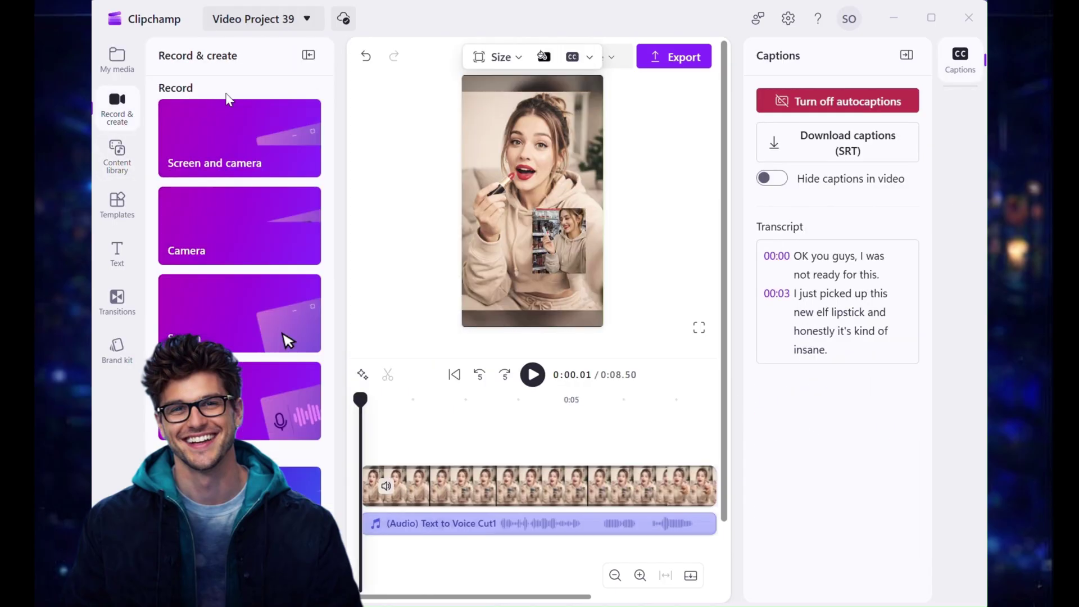
click(312, 55)
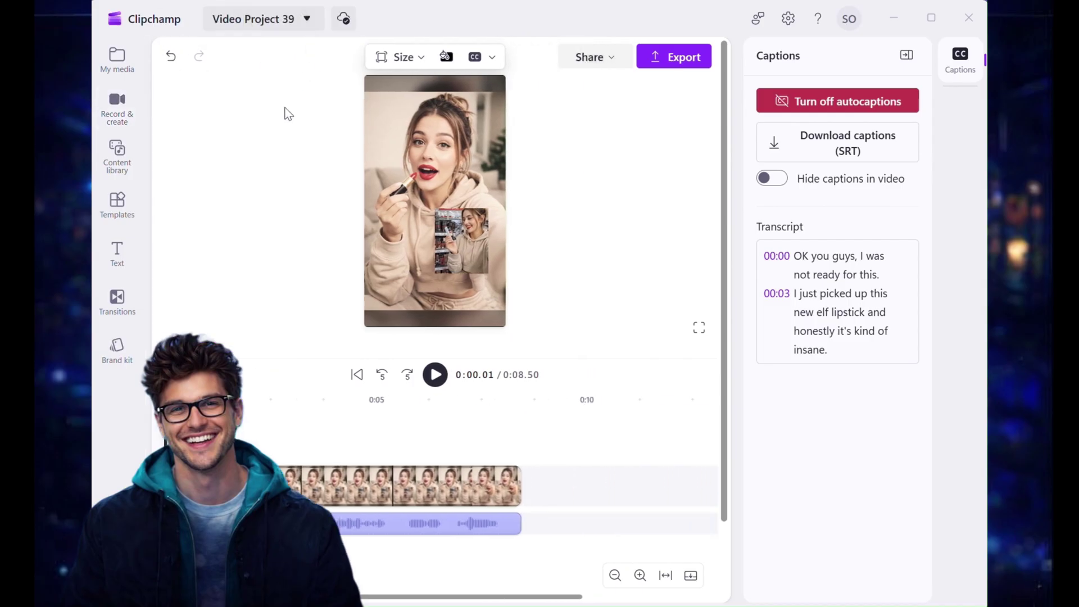
click(436, 378)
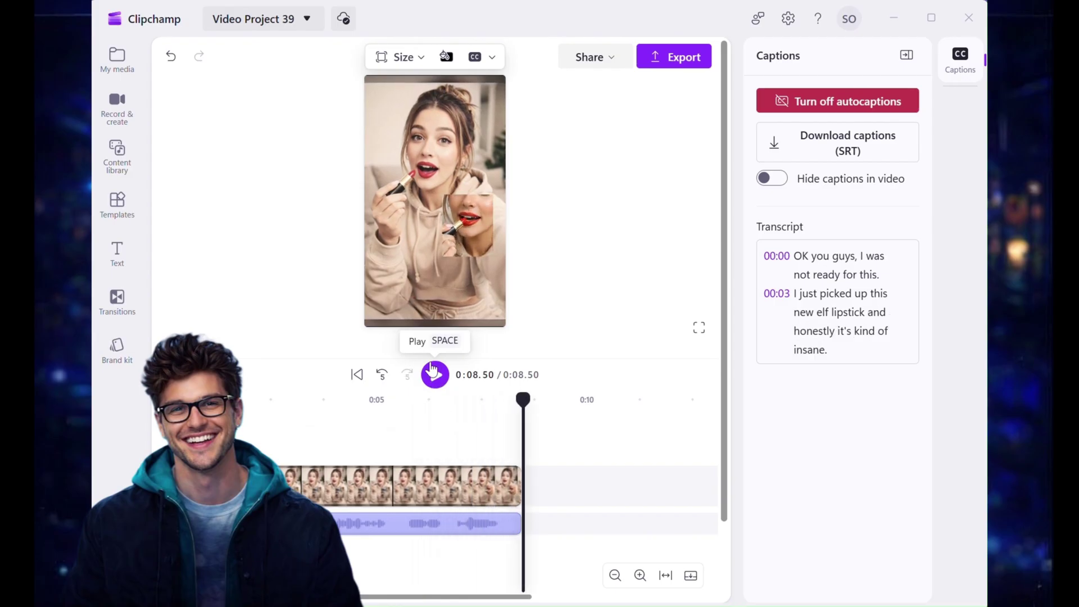
click(158, 440)
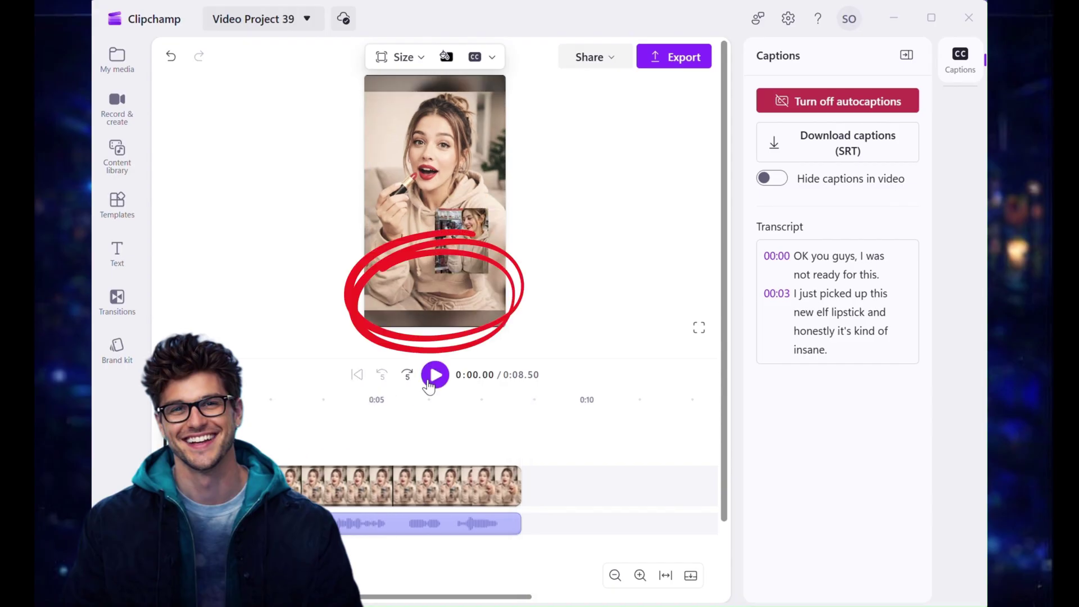
click(433, 377)
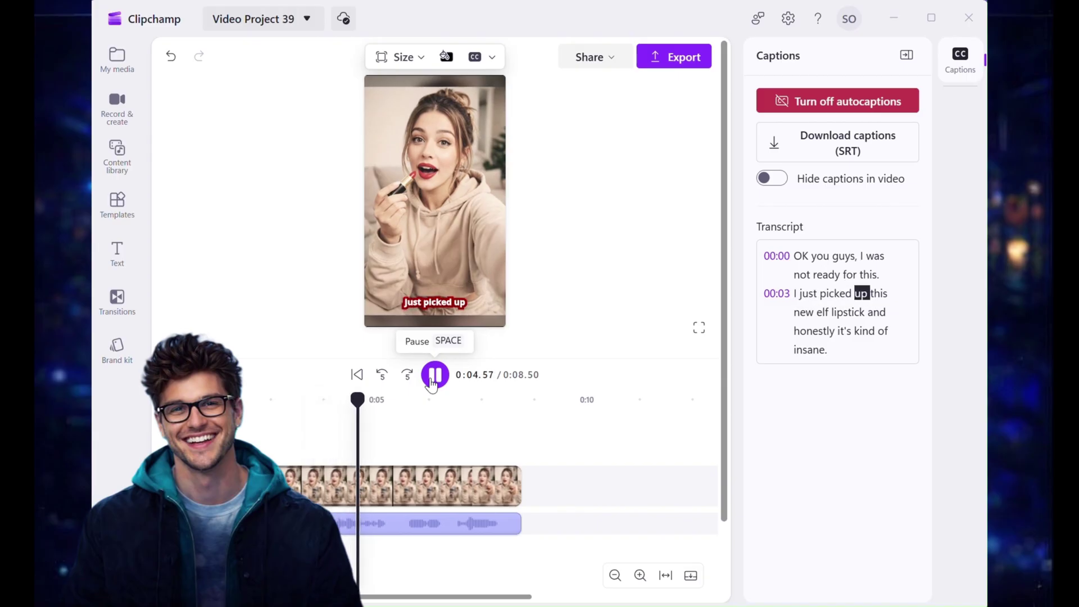
Step: Stop the preview, jump to "insane." in the transcript, turn off autocaptions and generate them again in English (United States)
click(434, 378)
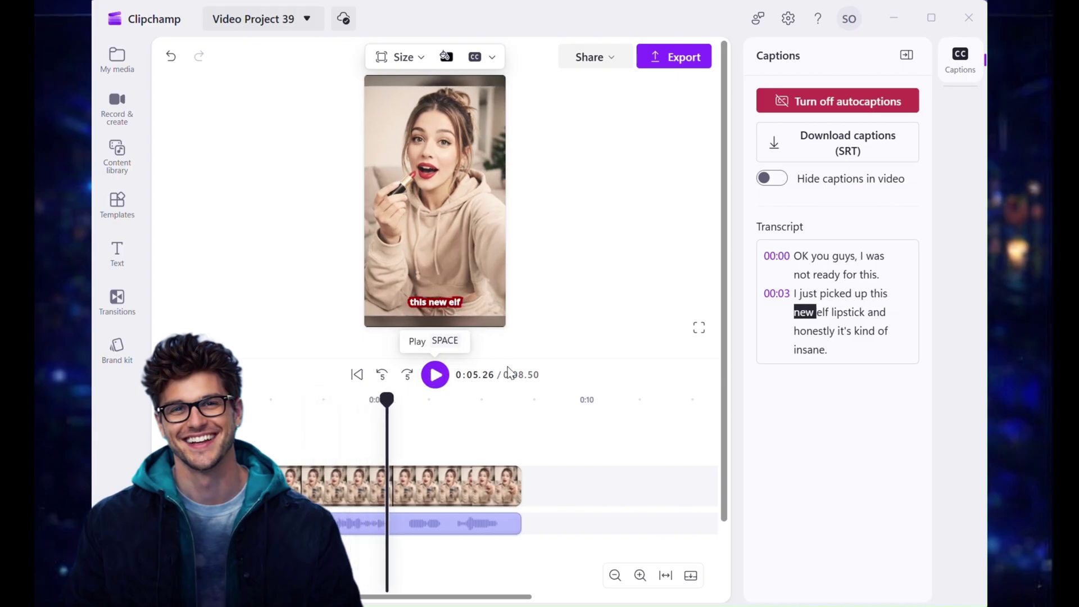
click(863, 353)
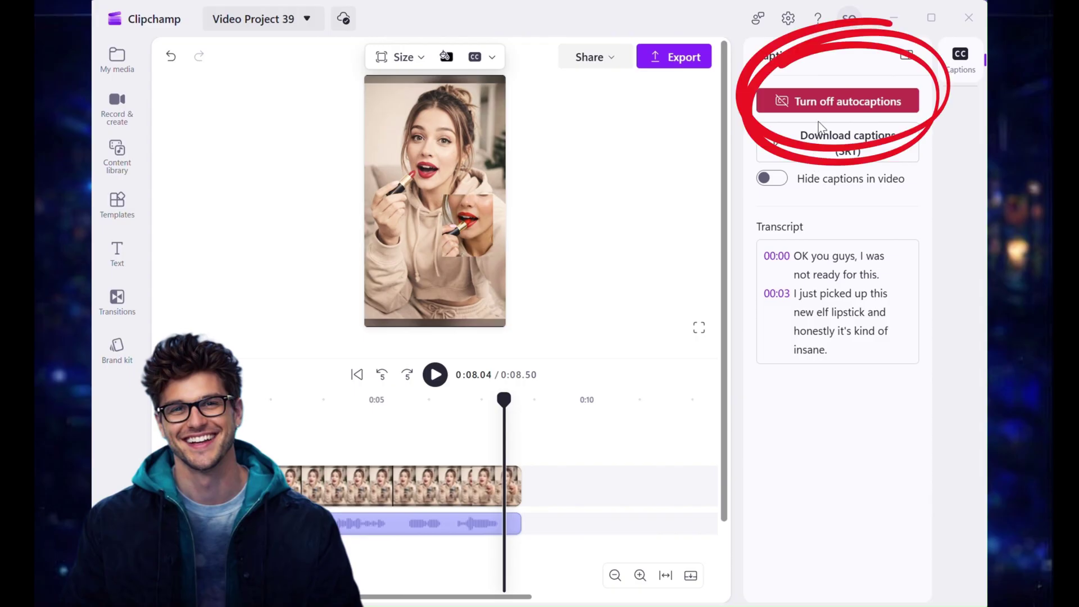
click(818, 106)
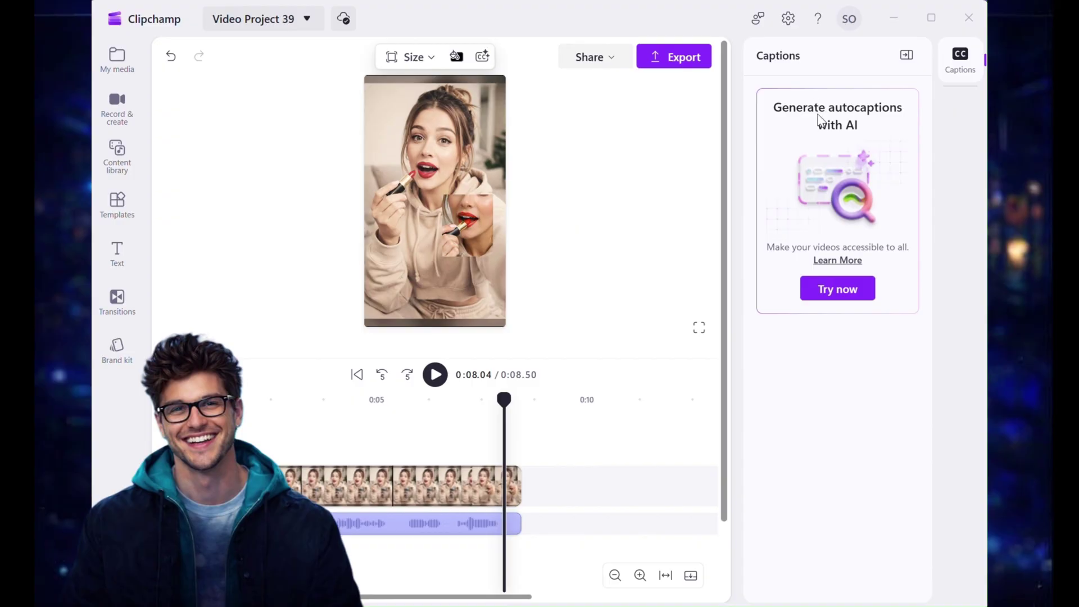
click(837, 292)
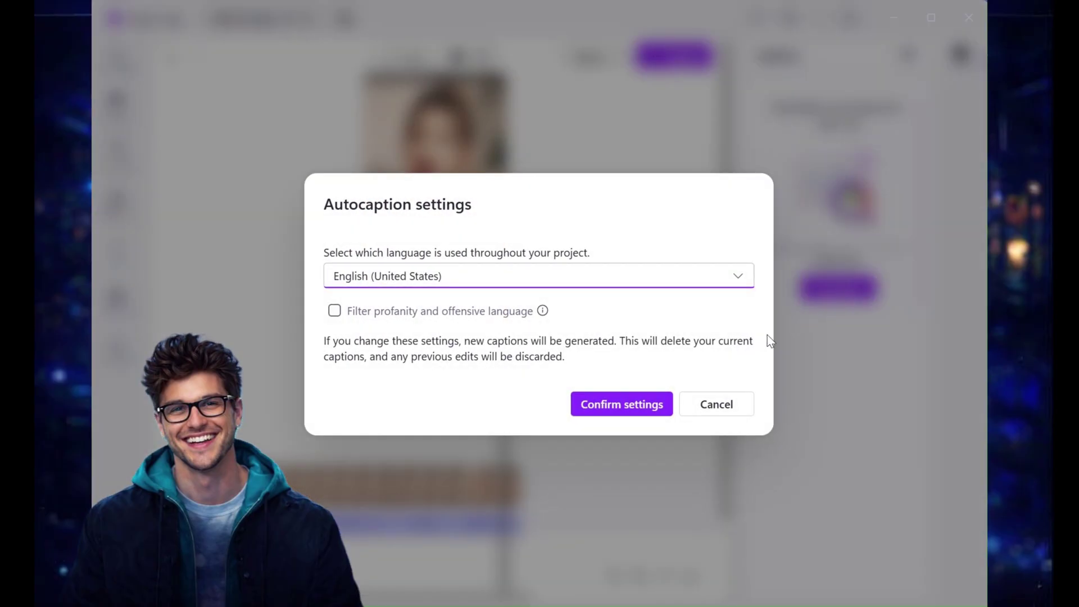
click(630, 419)
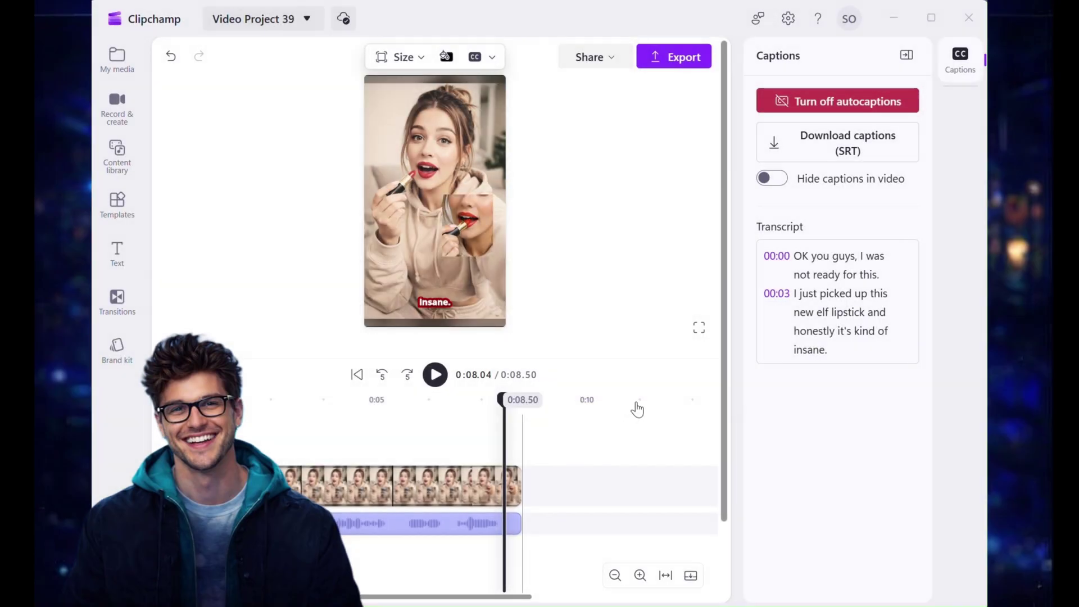
Step: Select the "OK you guys, I" caption at 0:00.79 and set its font size to 32
click(436, 374)
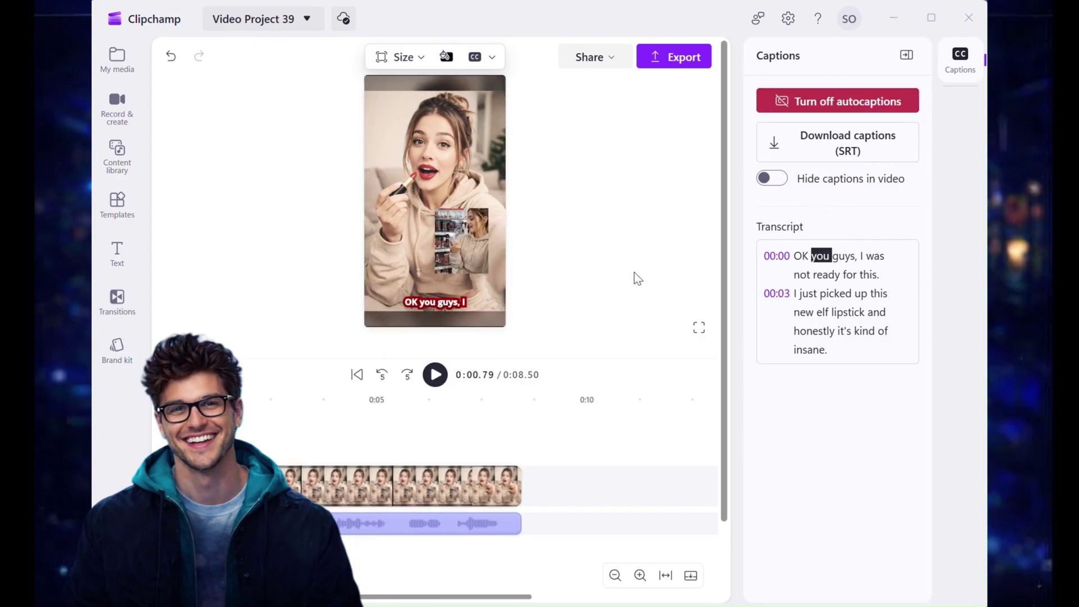
click(436, 306)
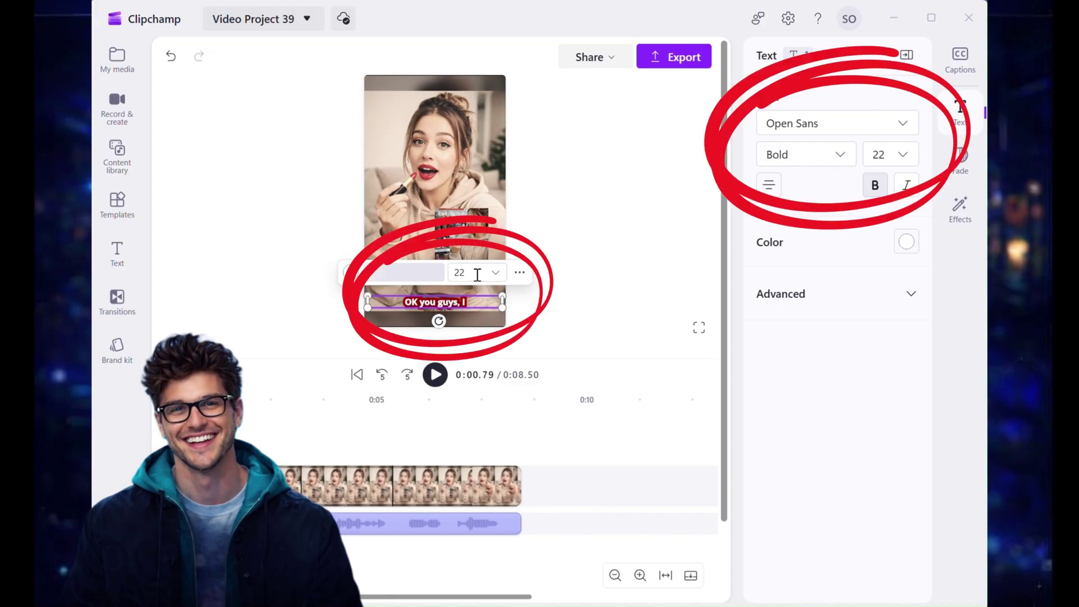
click(494, 274)
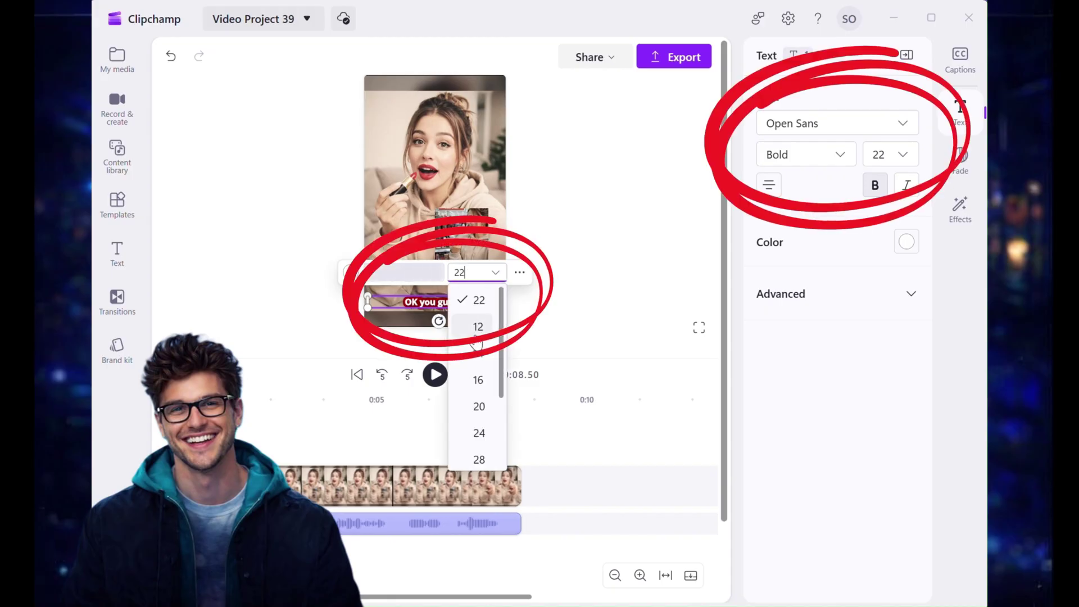
scroll(478, 360, down, 2)
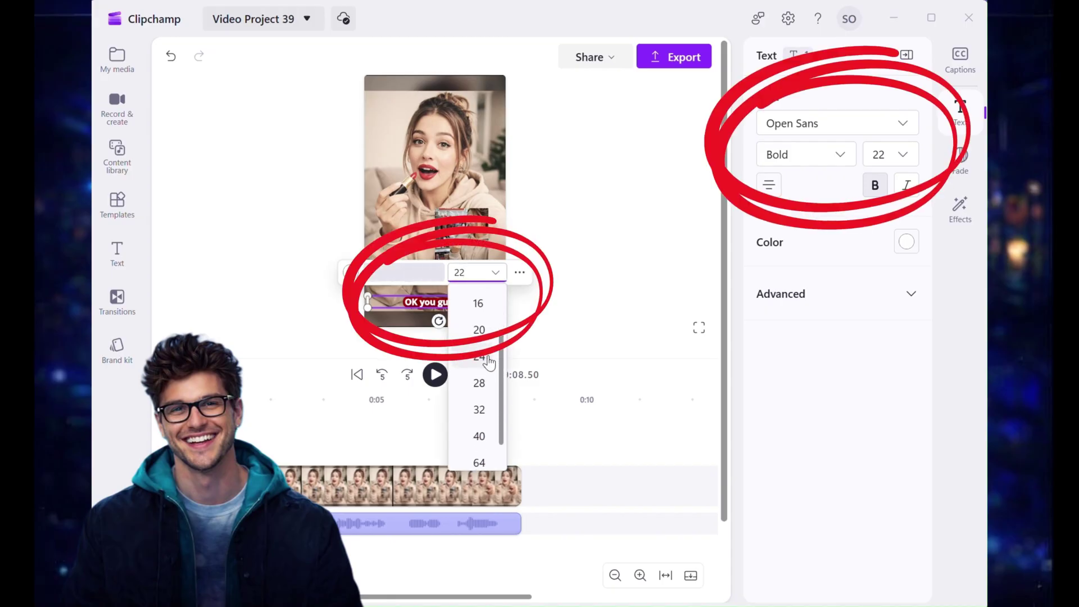
click(477, 410)
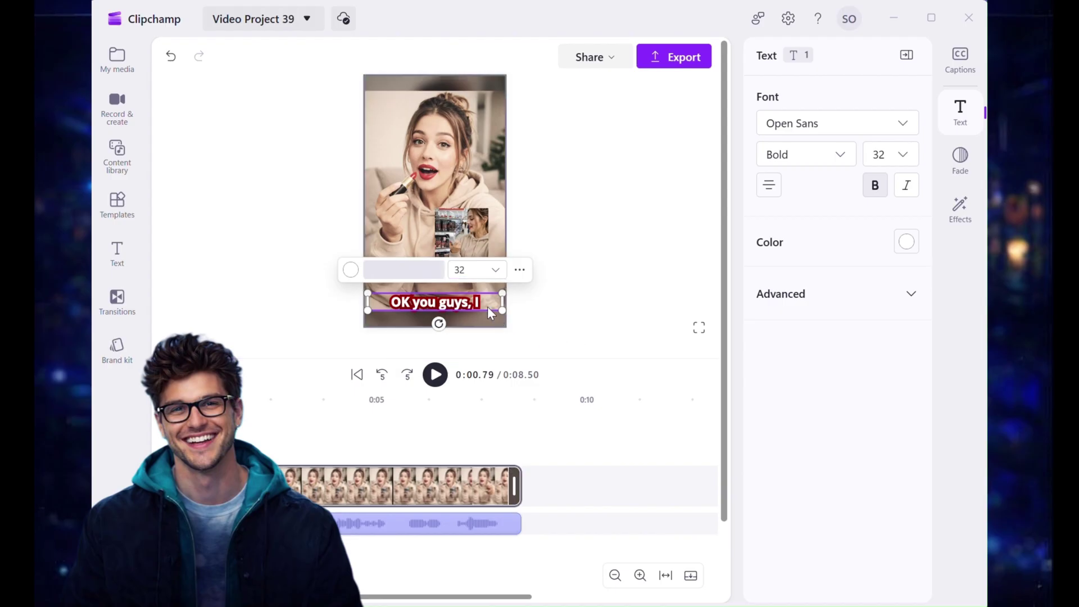
Step: Increase the selected caption's font size to 40 and play the video from the start to preview it
click(495, 271)
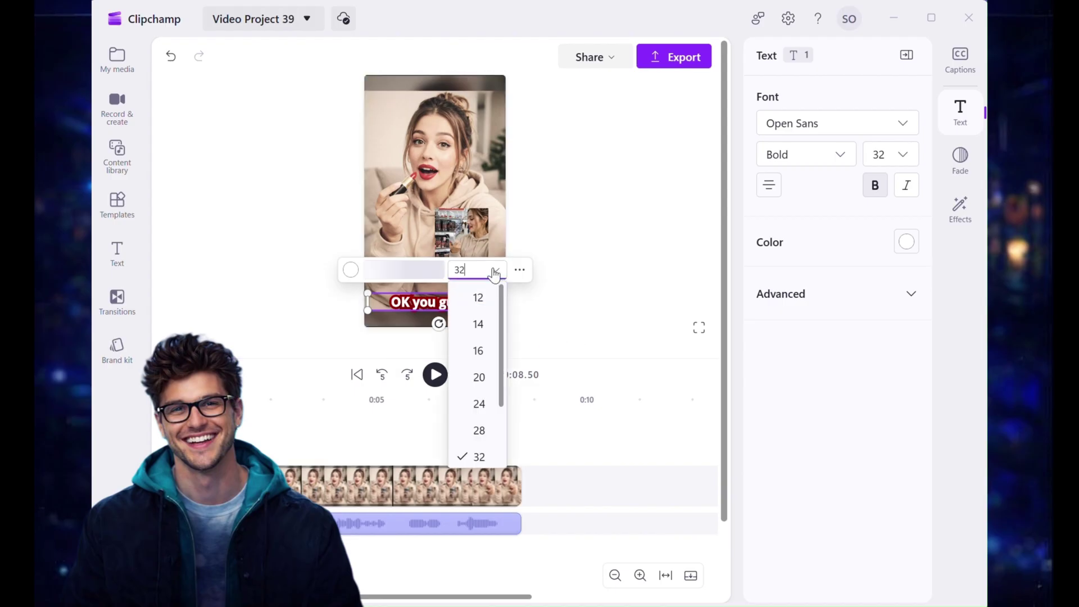
scroll(479, 407, down, 2)
click(479, 407)
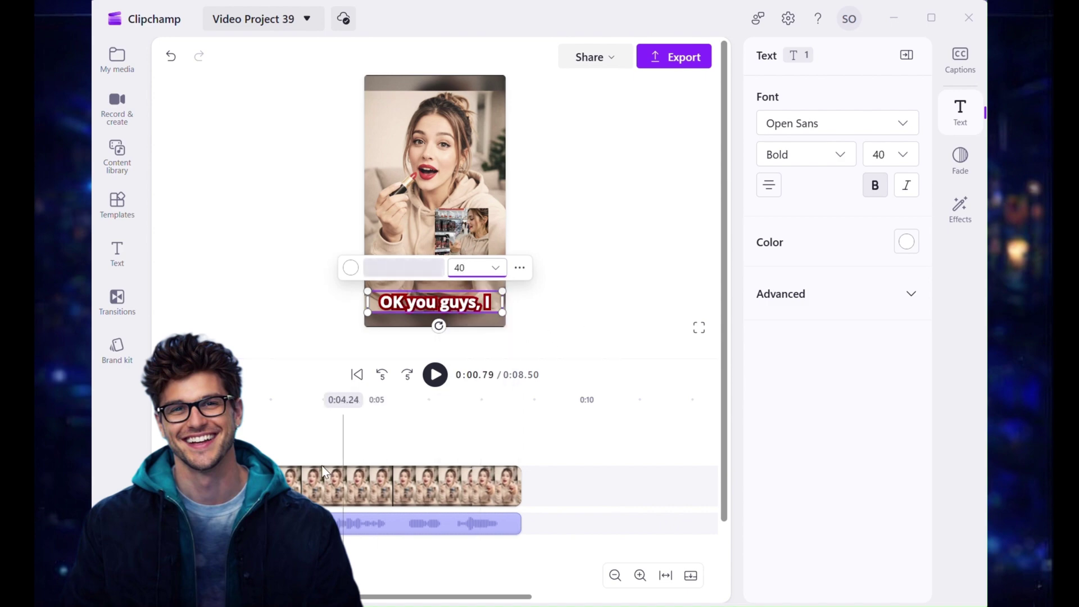
click(163, 444)
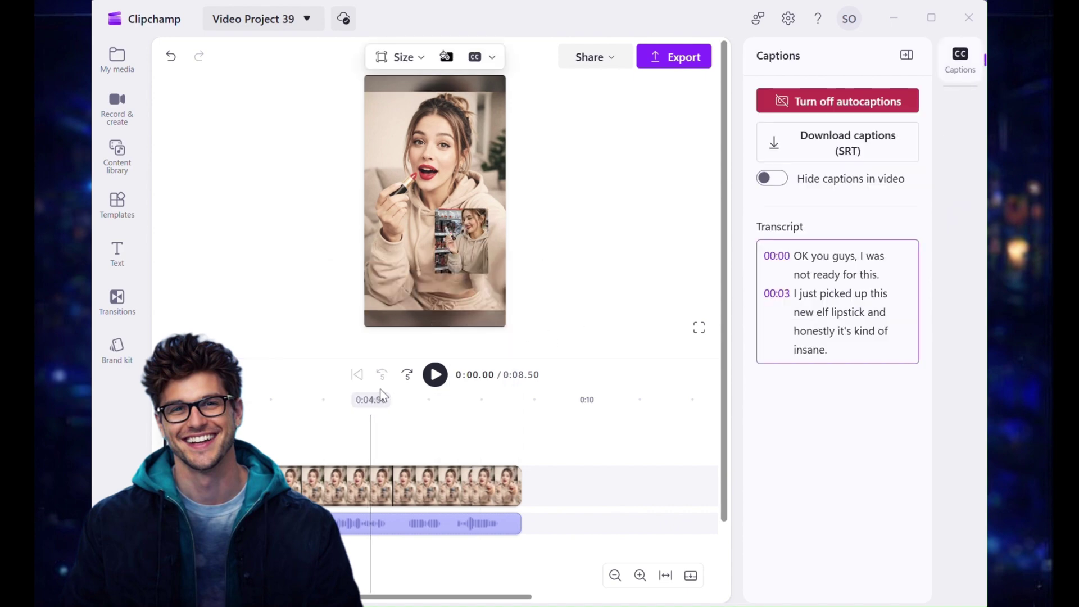
click(436, 374)
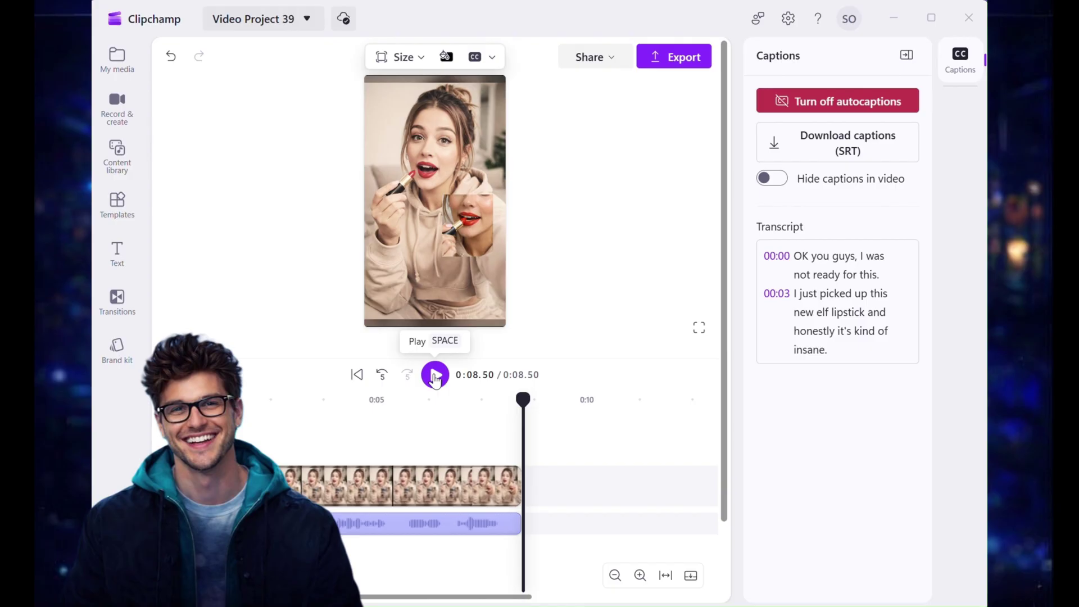
Step: Select the "for this. I" caption at 0:03.05 and change its font to Montserrat
click(438, 302)
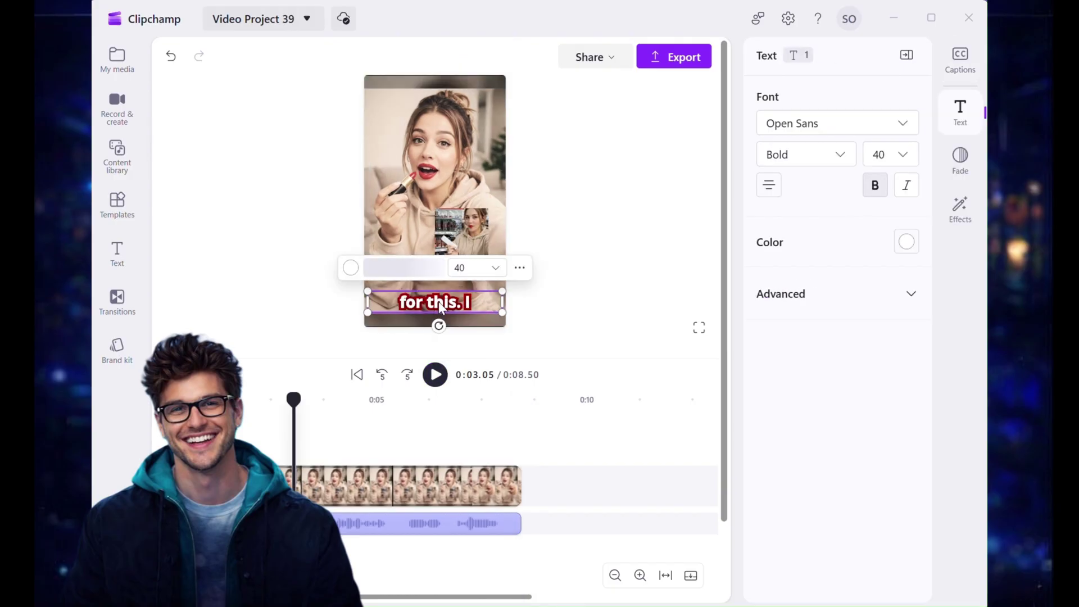
click(903, 126)
scroll(847, 213, down, 8)
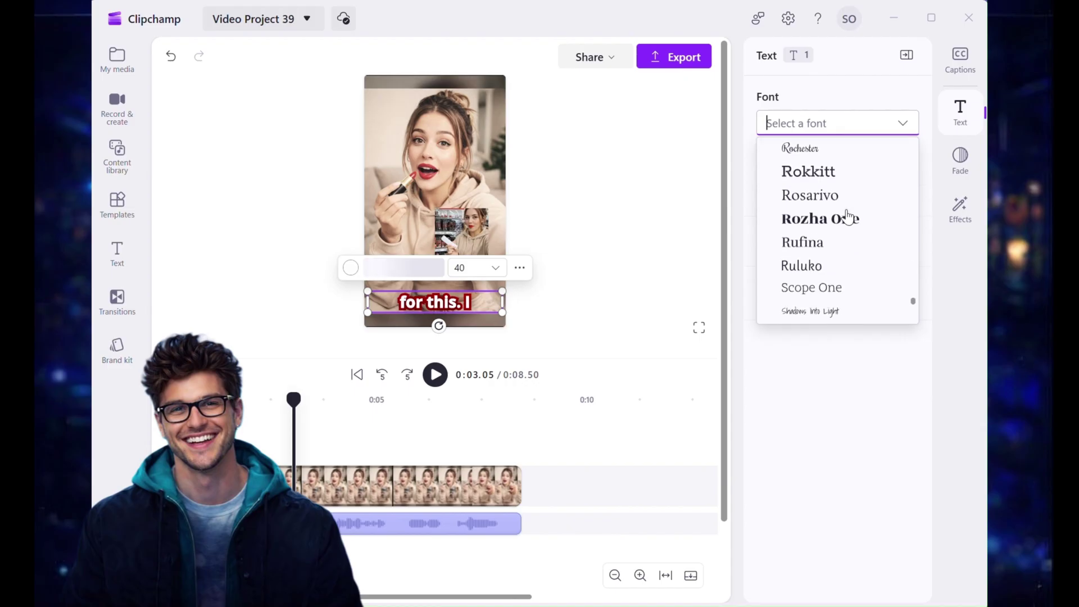
text(m)
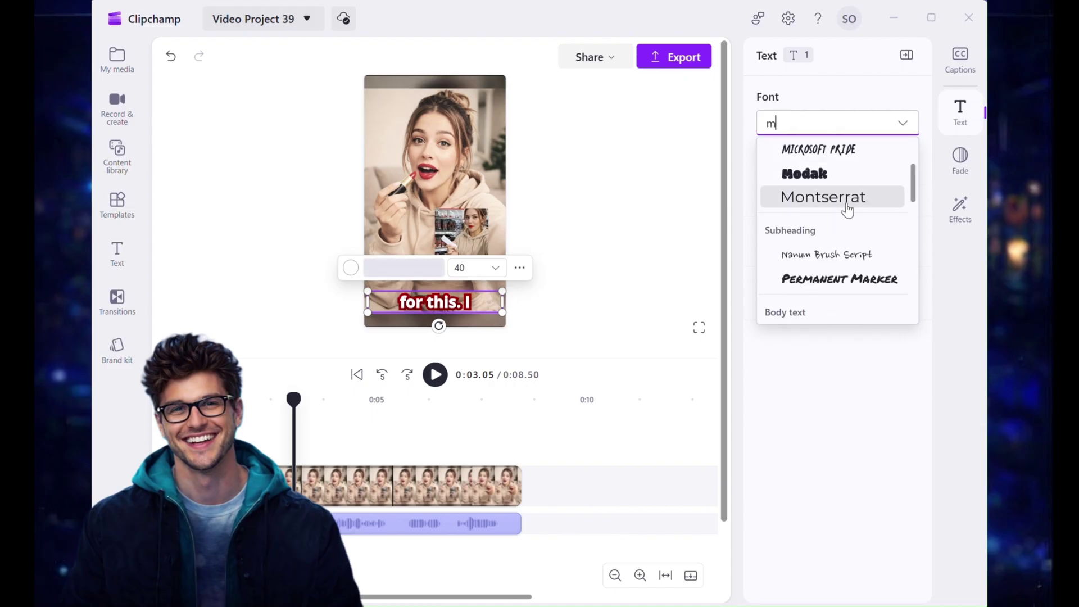
click(847, 203)
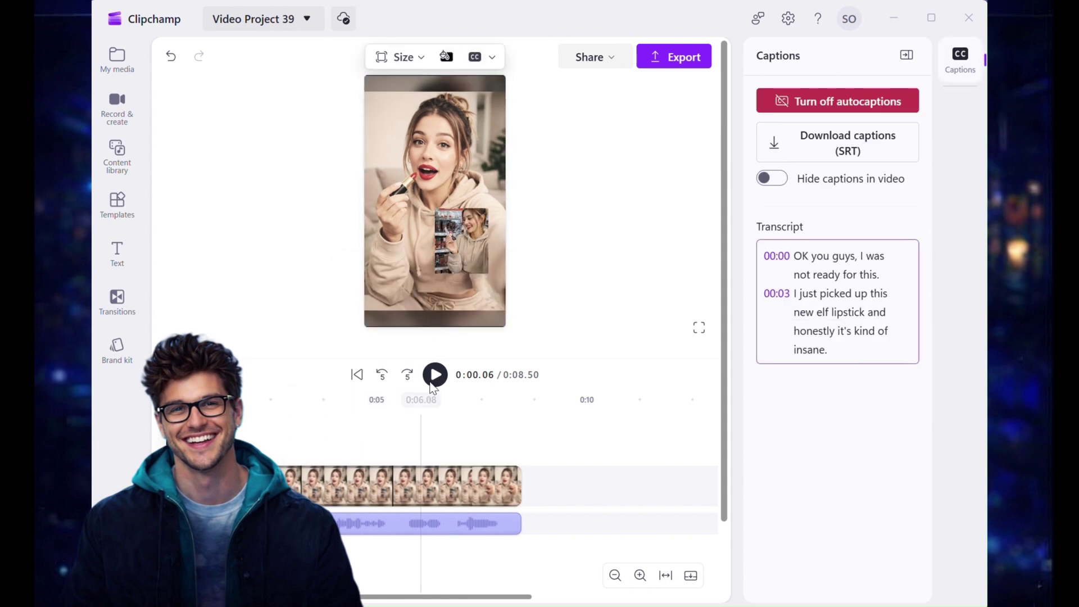
Step: Set the font size of the "OK you guys, I" caption at 0:00.69 to 64 and play the video to preview it
click(434, 382)
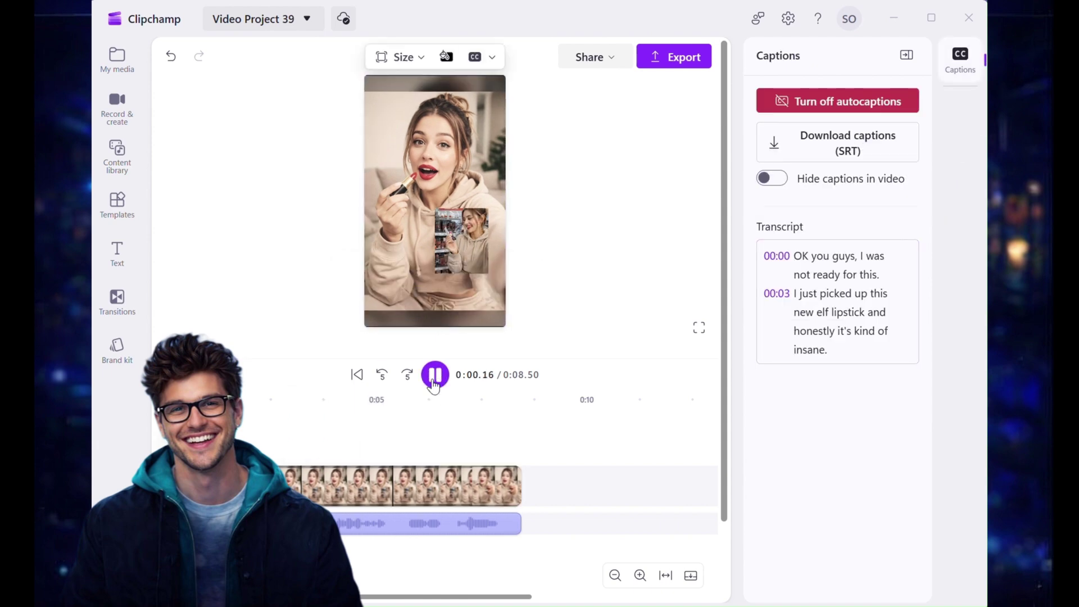
click(434, 382)
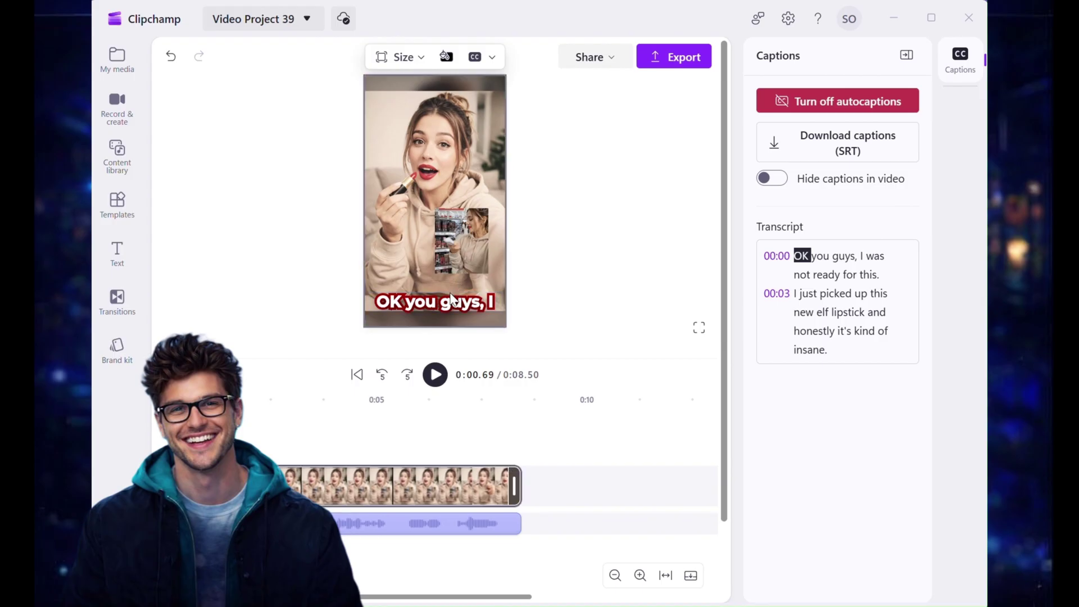
click(451, 298)
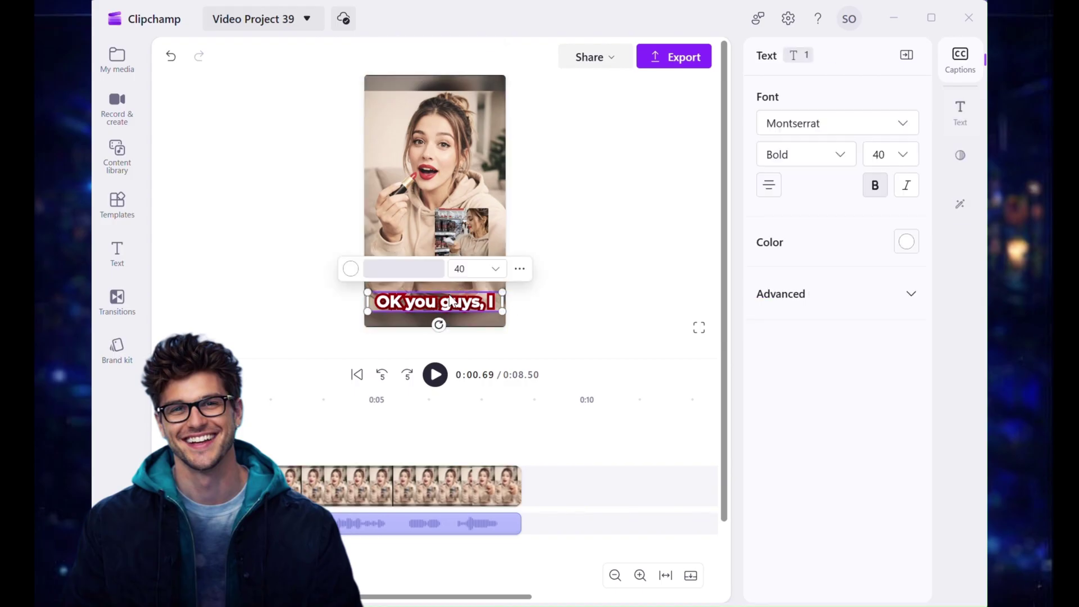
click(495, 270)
scroll(482, 349, down, 1)
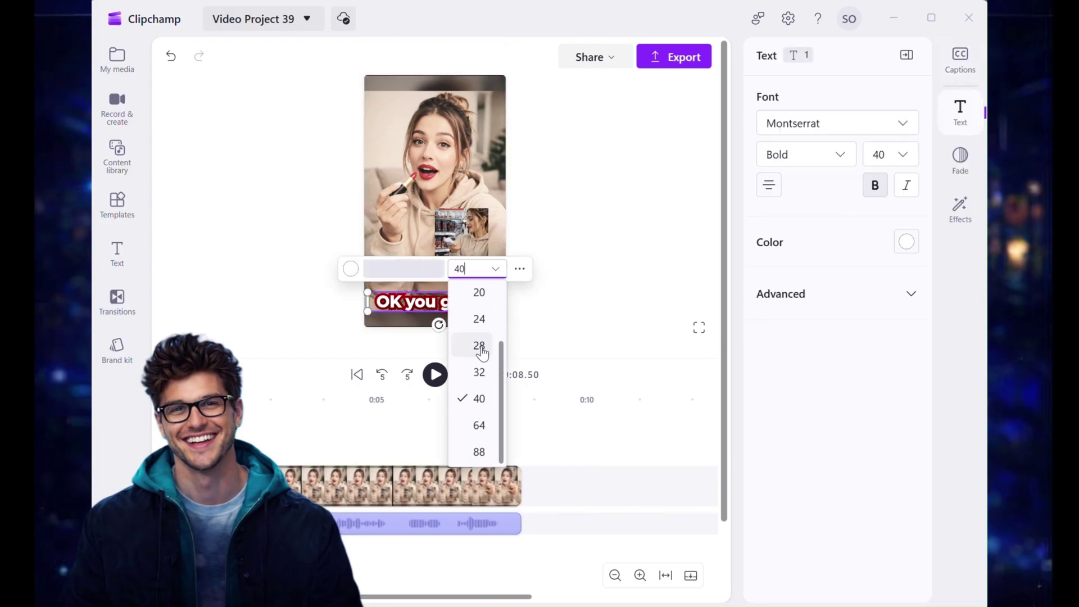
click(481, 417)
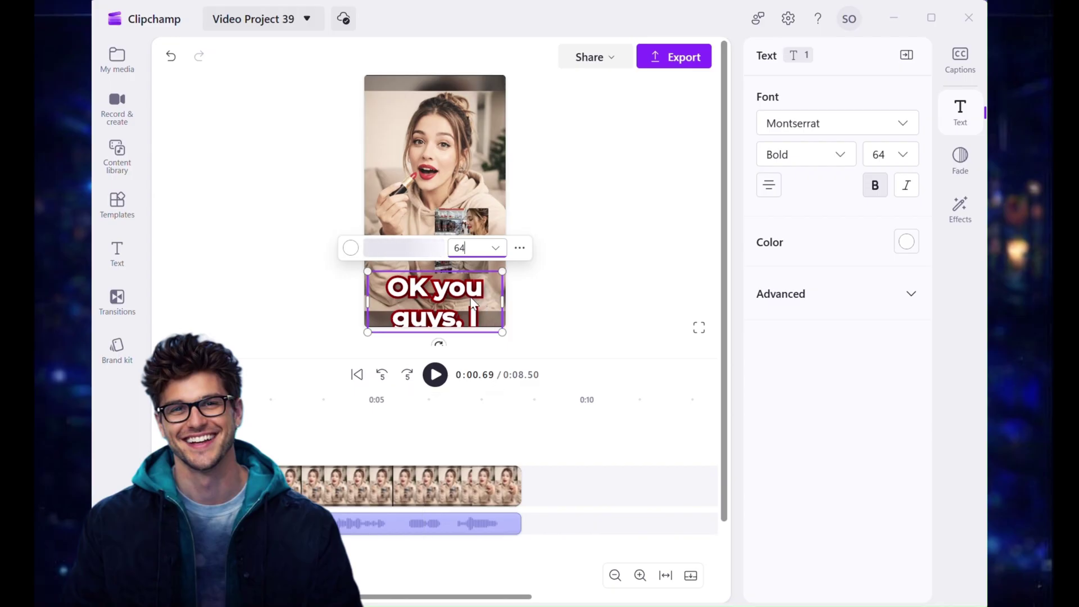
drag(458, 301, 457, 274)
click(435, 374)
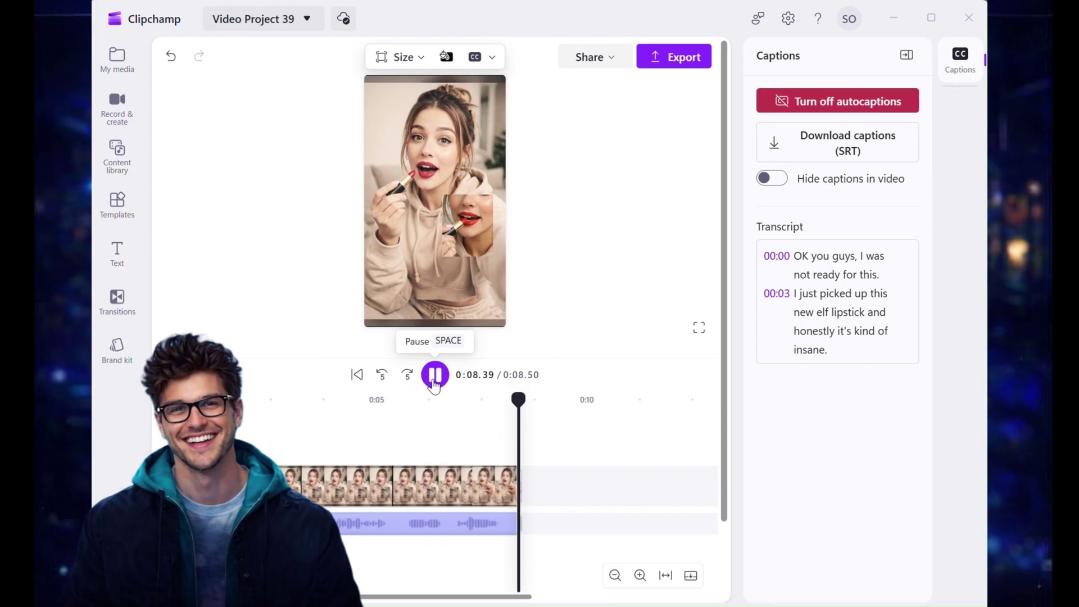
click(435, 375)
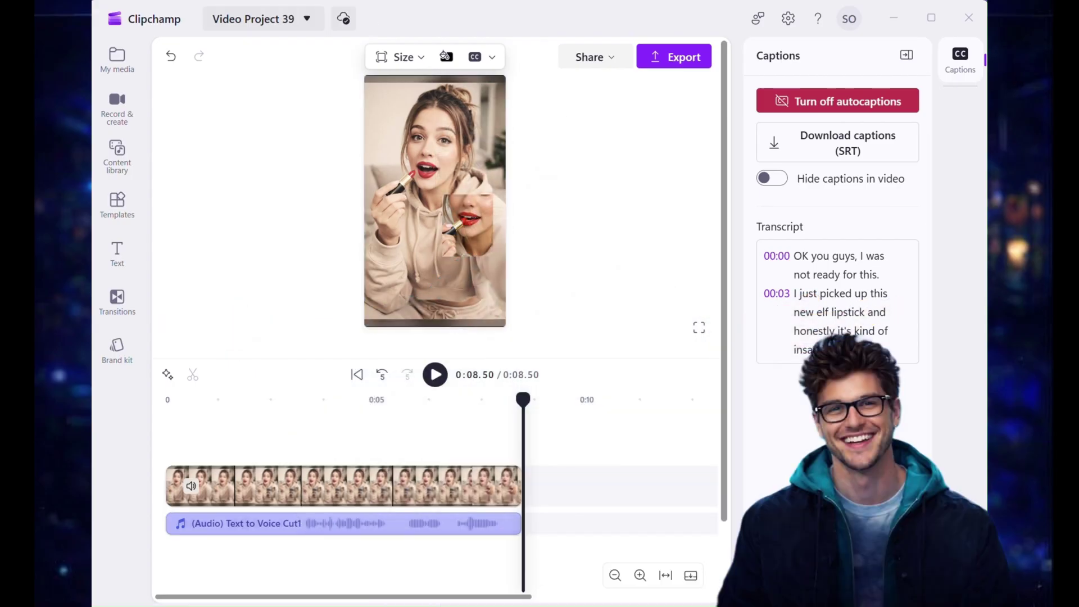
Step: Move the "OK you guys, I" caption up until both lines fit inside the frame, and play the video from the start
click(460, 279)
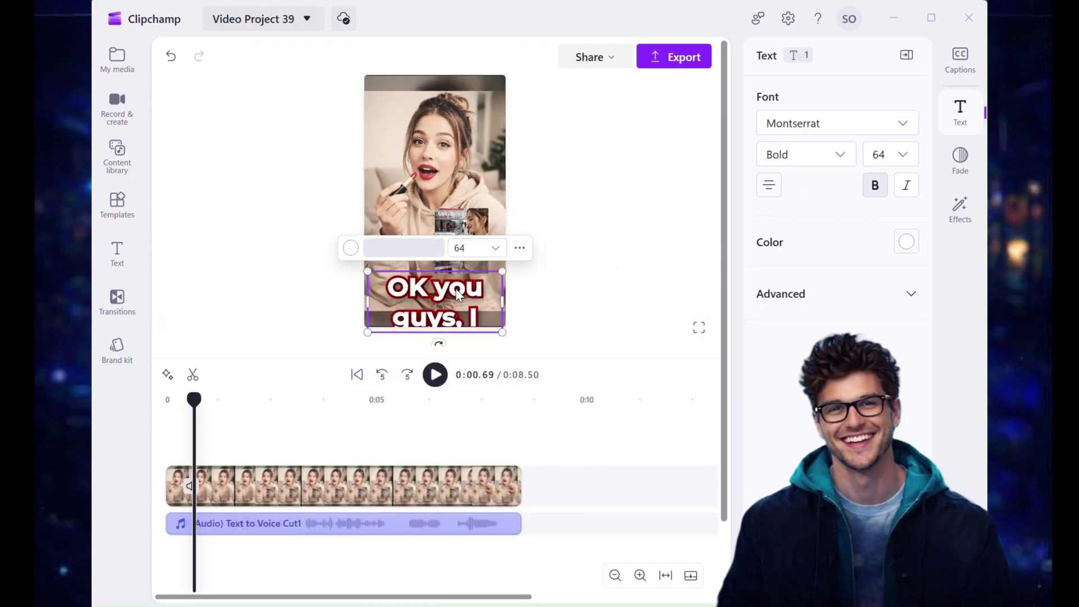
click(460, 279)
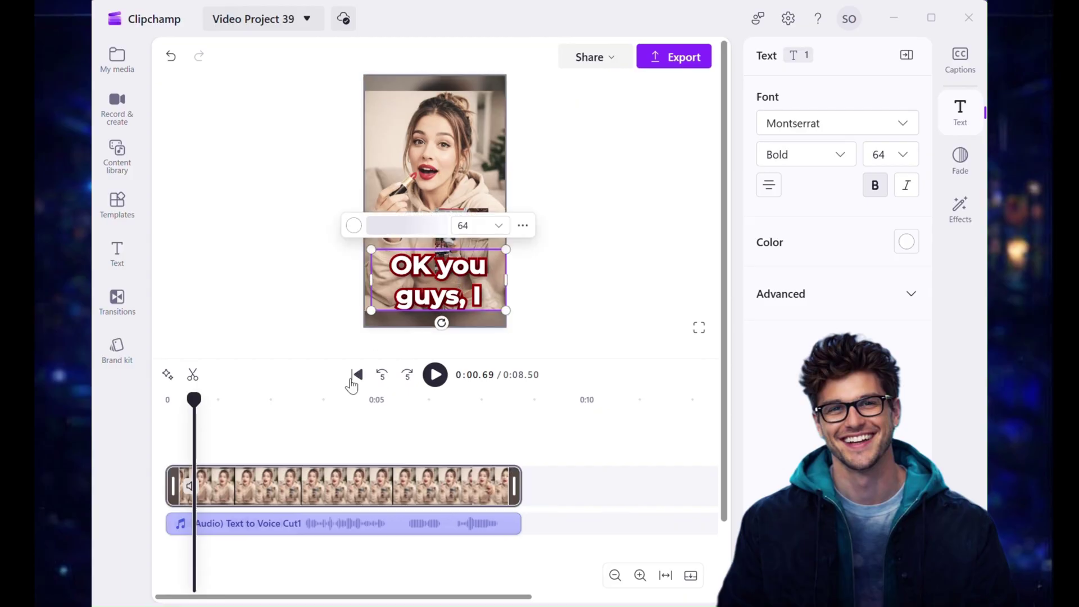
click(159, 433)
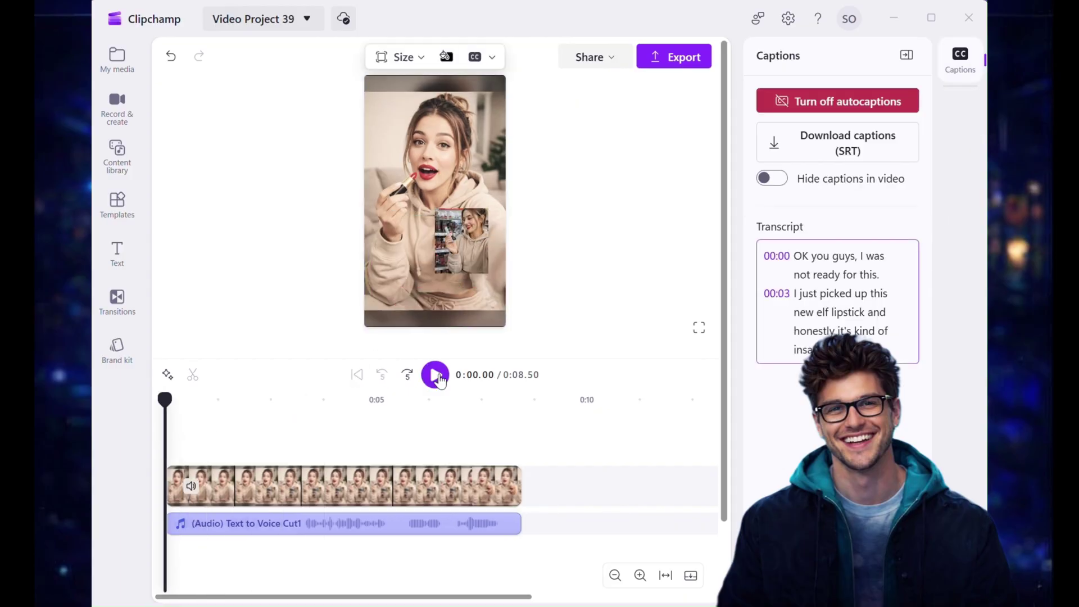
click(436, 375)
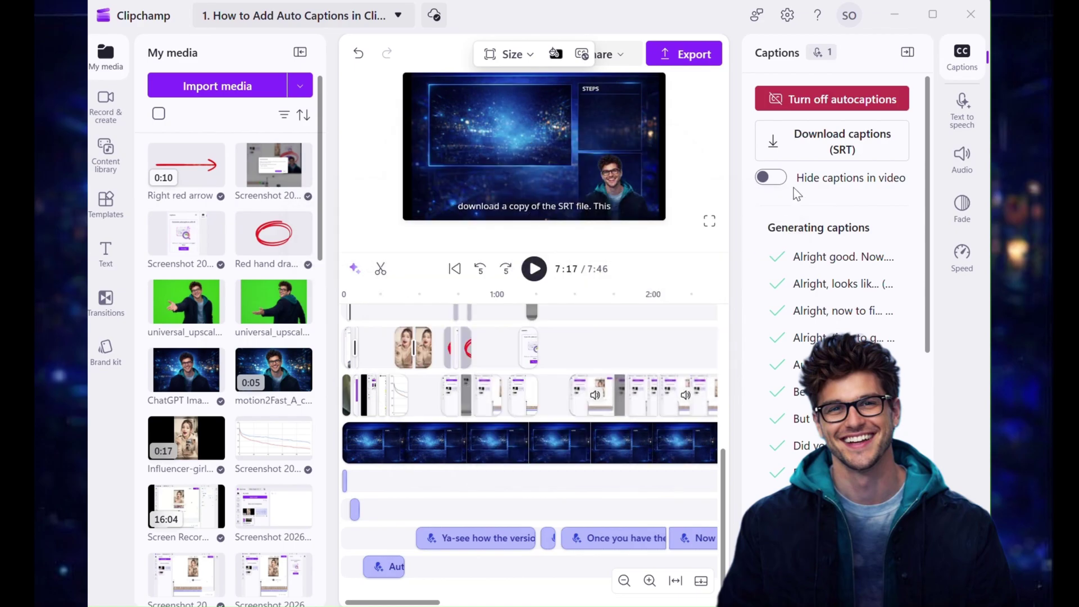
Step: Download the captions of the "1. How to Add Auto Captions in Clipchamp" project as an SRT file and open it
click(822, 142)
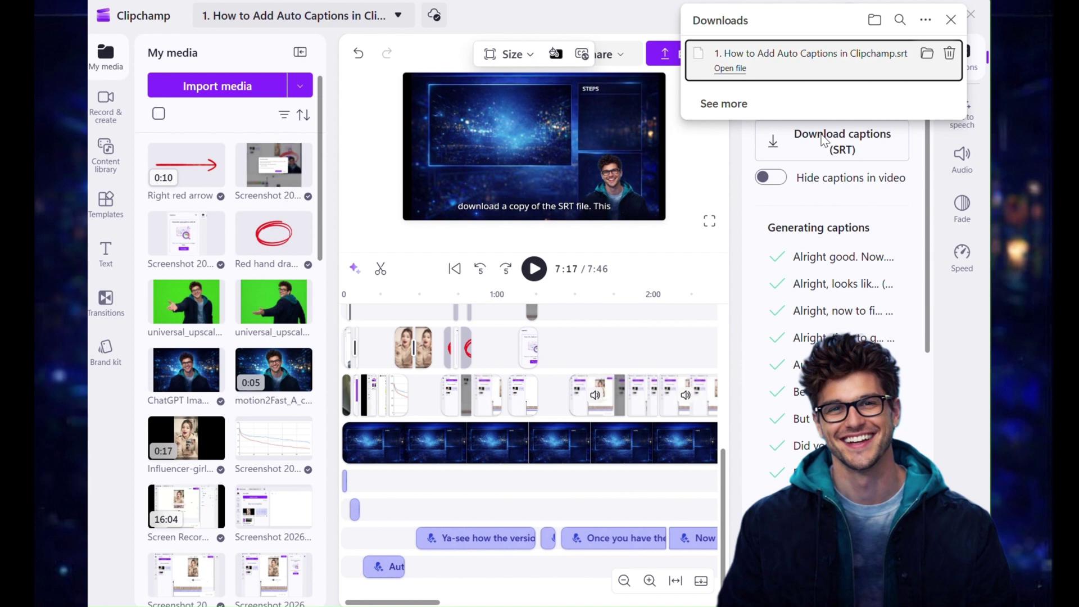
click(731, 68)
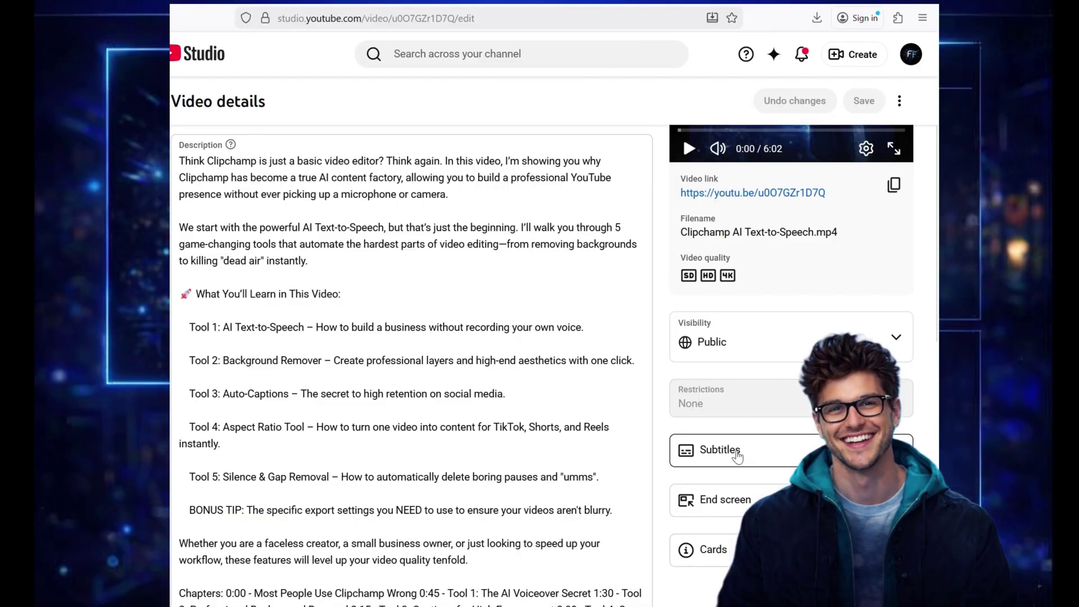
Step: In YouTube Studio, replace the video's English (United States) subtitles by uploading "1. How to Add Auto Captions in Clipchamp.srt" with timing
click(738, 457)
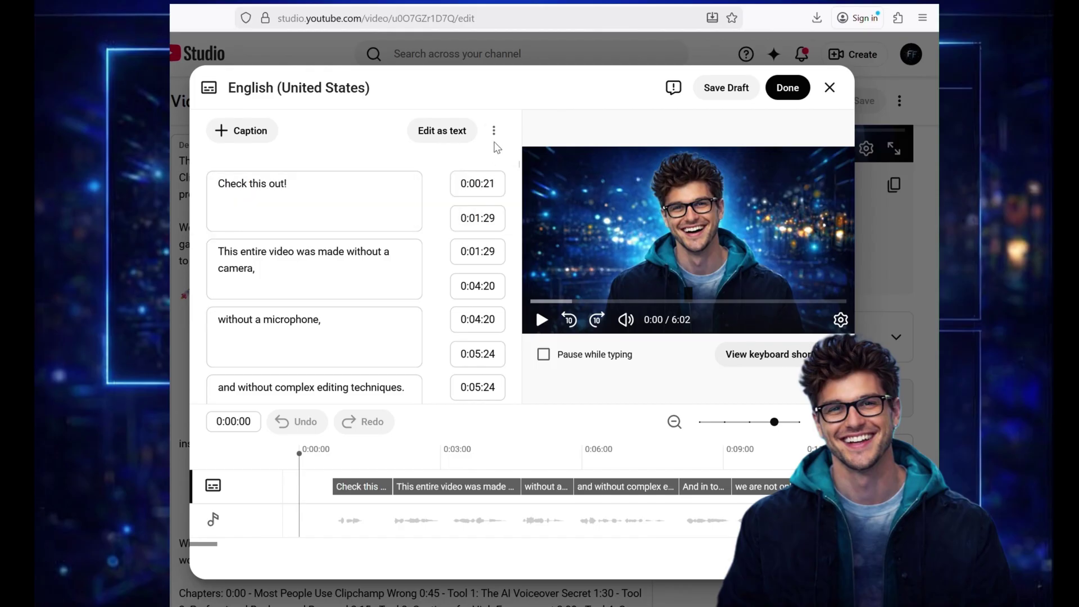
click(498, 131)
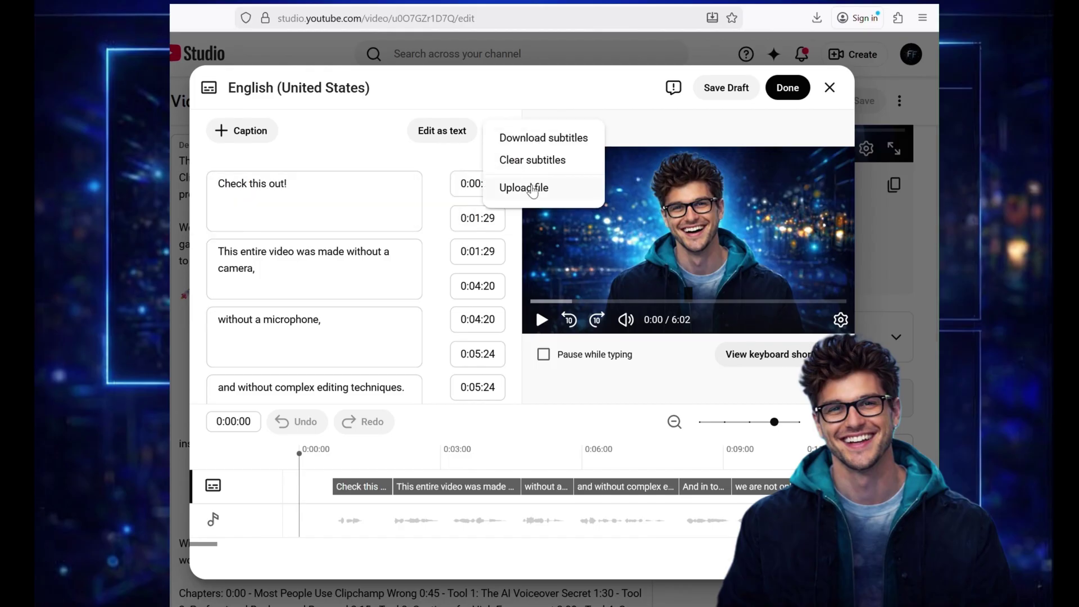
click(532, 189)
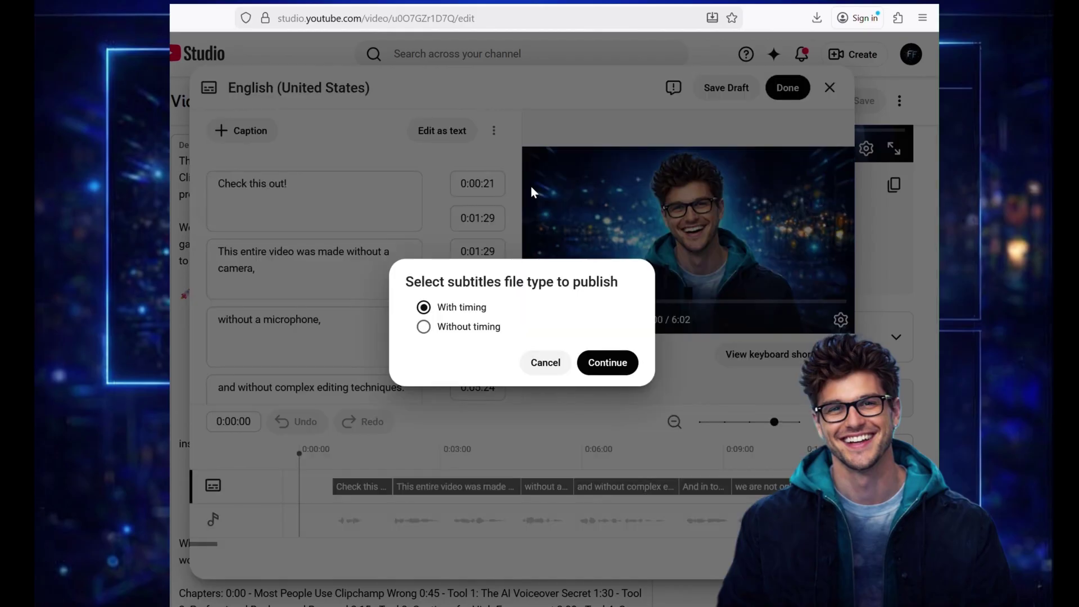
click(602, 362)
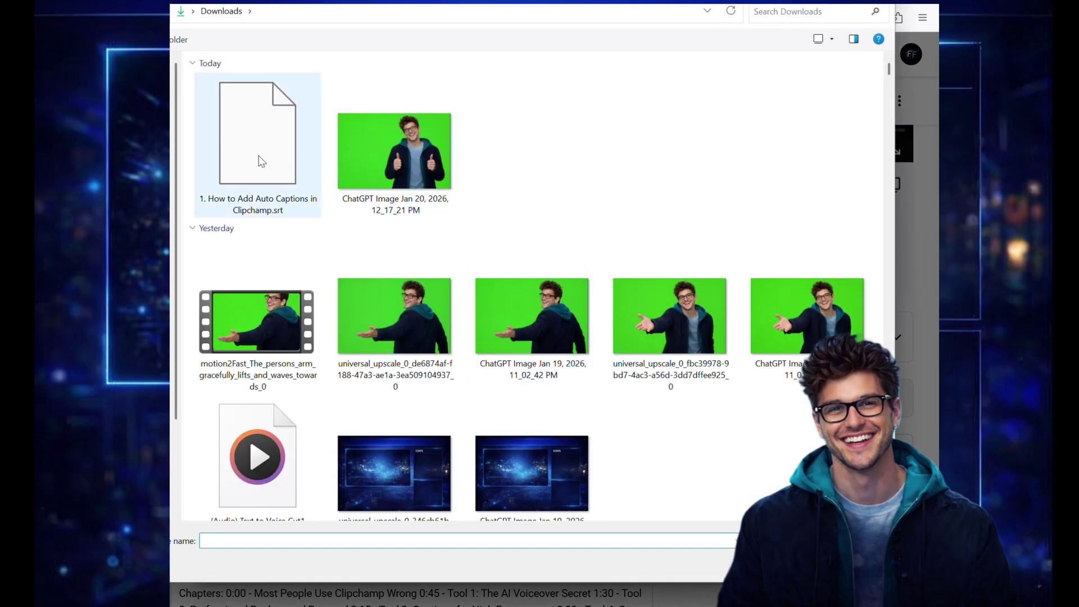
click(262, 162)
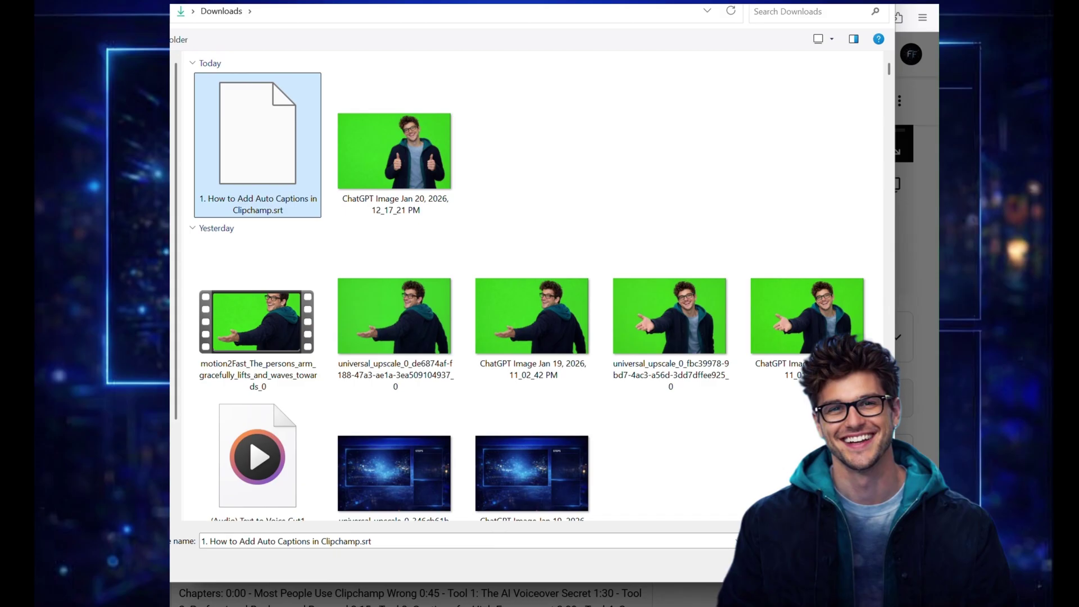
key(Return)
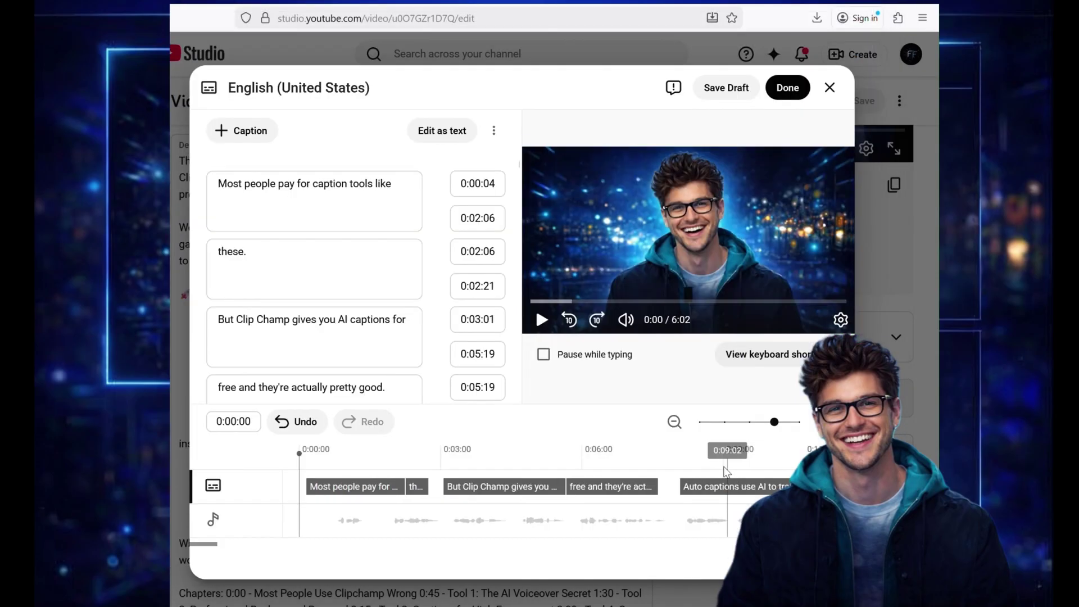